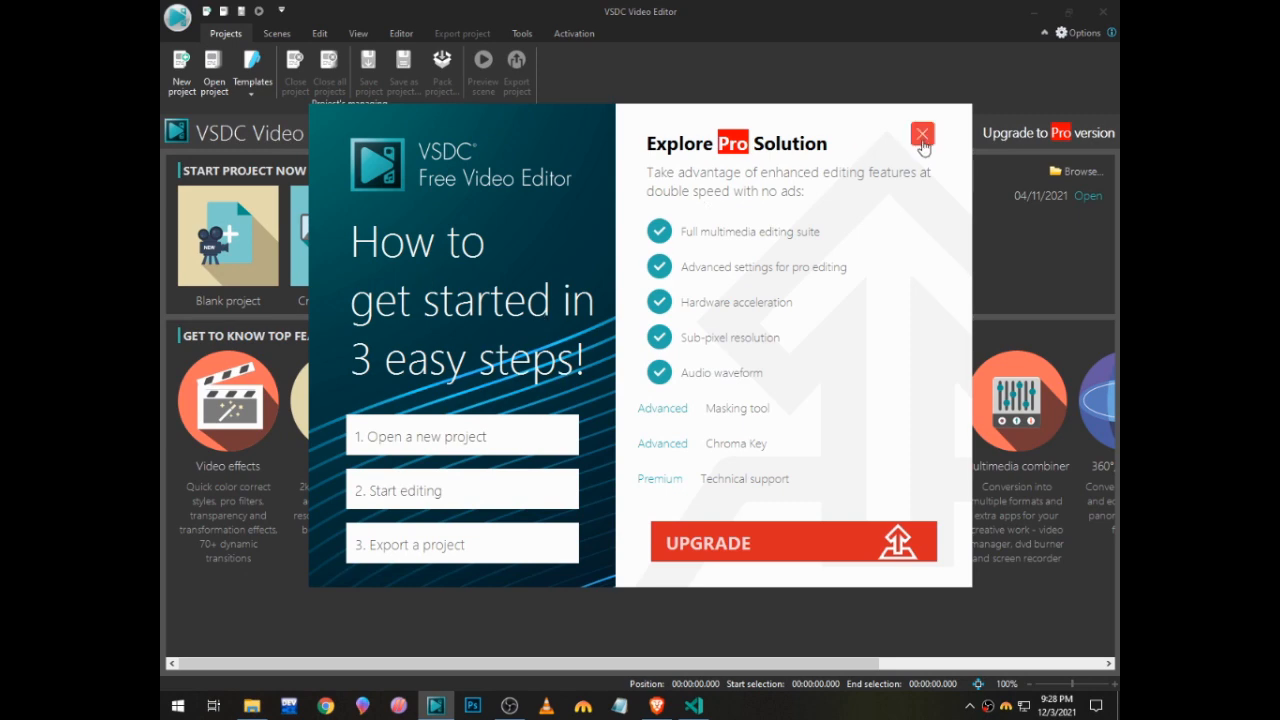
# Dismiss the Pro upgrade offer and create a blank project titled "ali" with the default settings.
pyautogui.click(922, 134)
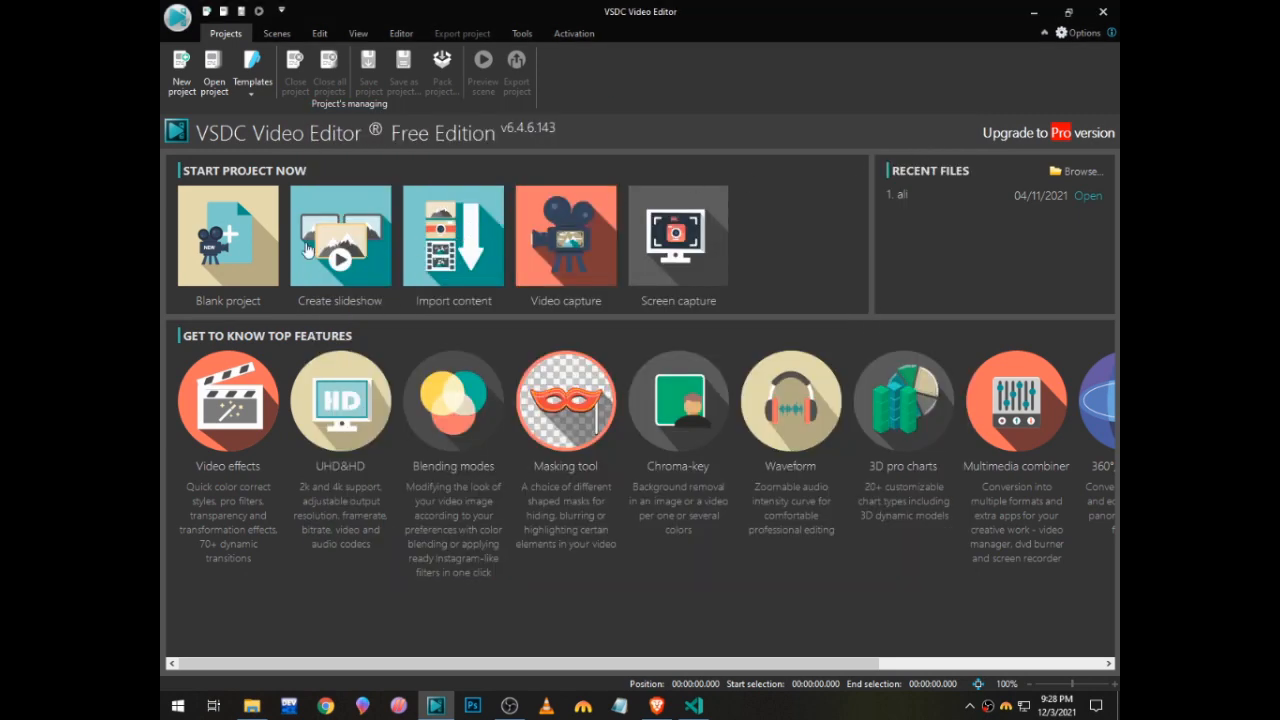
pyautogui.click(222, 248)
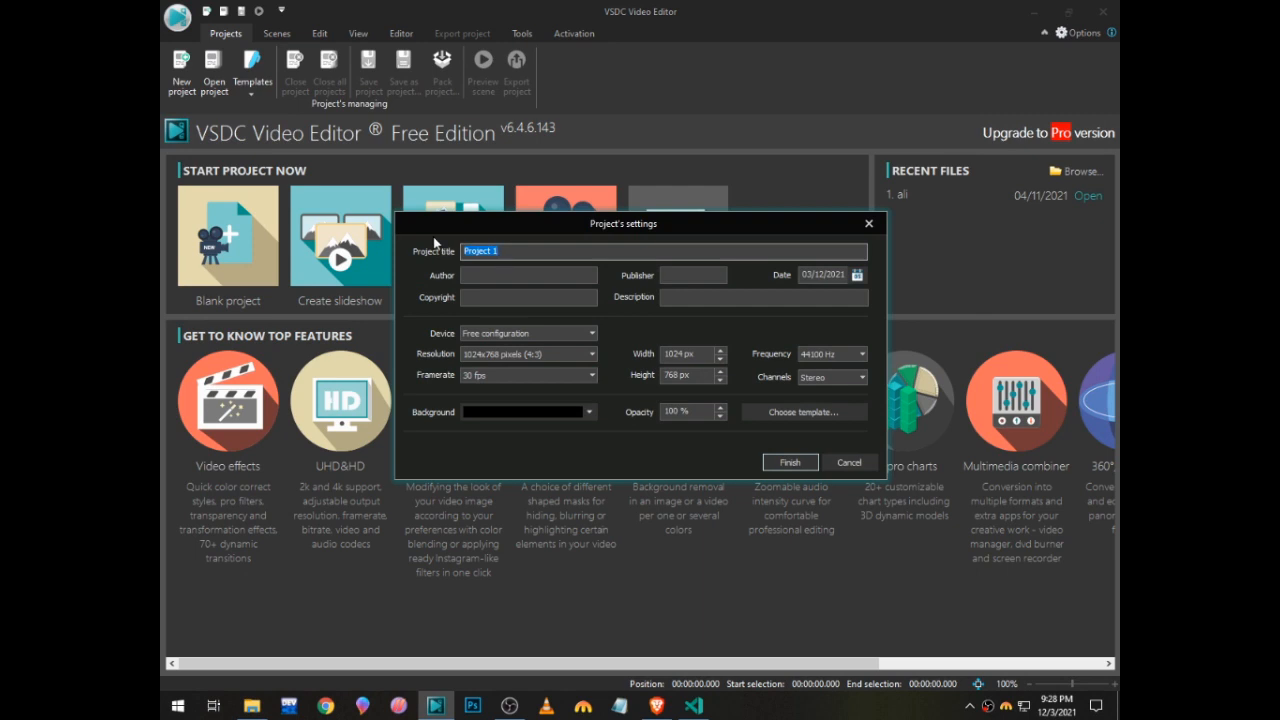
pyautogui.write('ali')
pyautogui.click(797, 462)
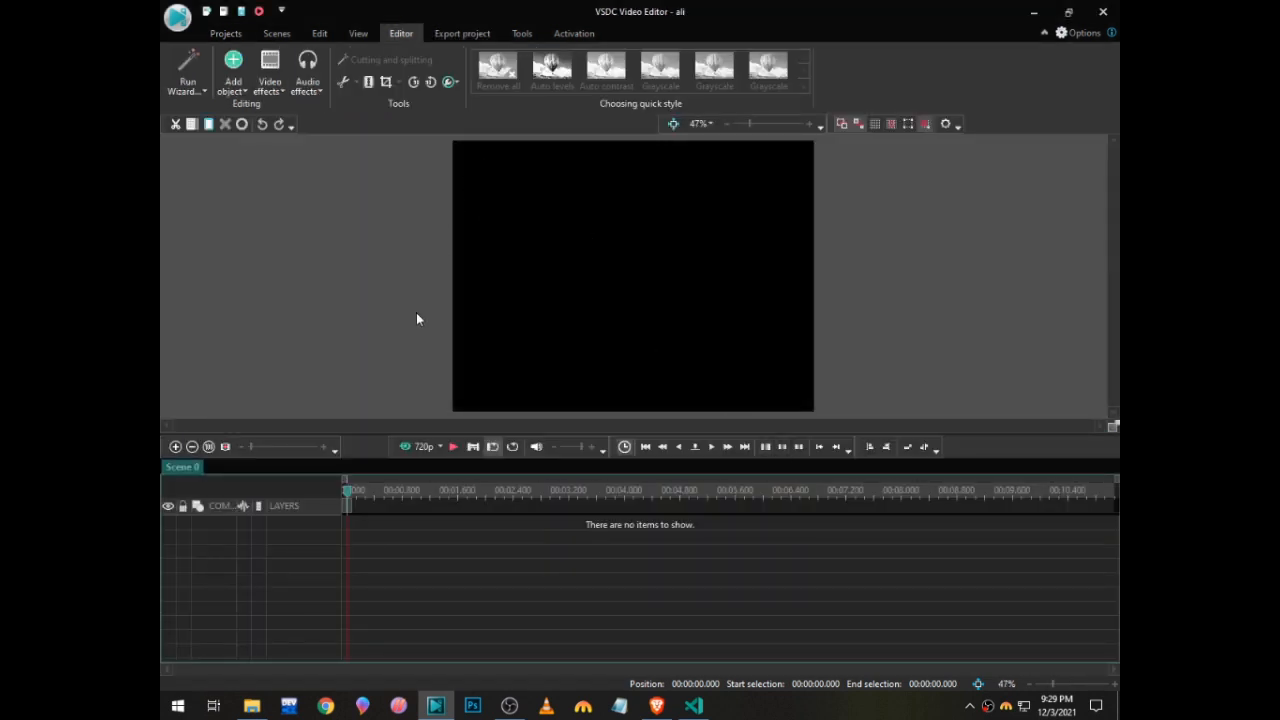
# Start adding an image object and browse to the USB folder on the Desktop.
pyautogui.click(239, 92)
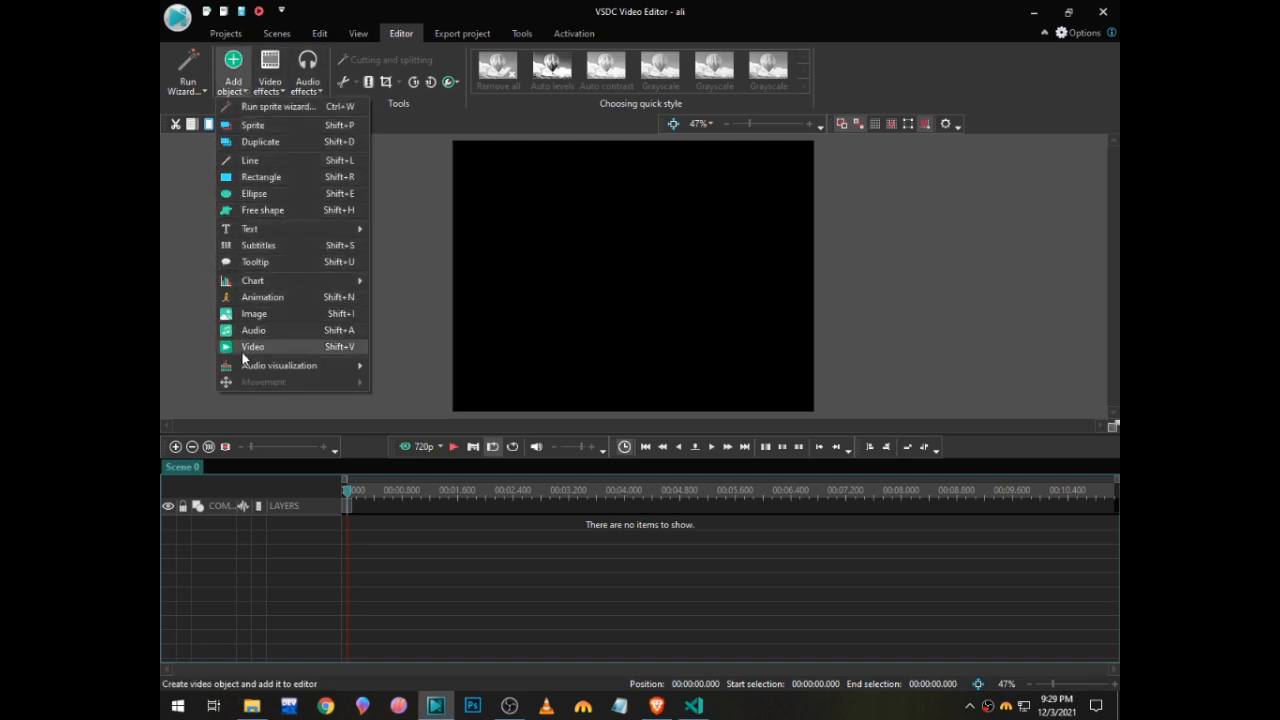
pyautogui.click(254, 314)
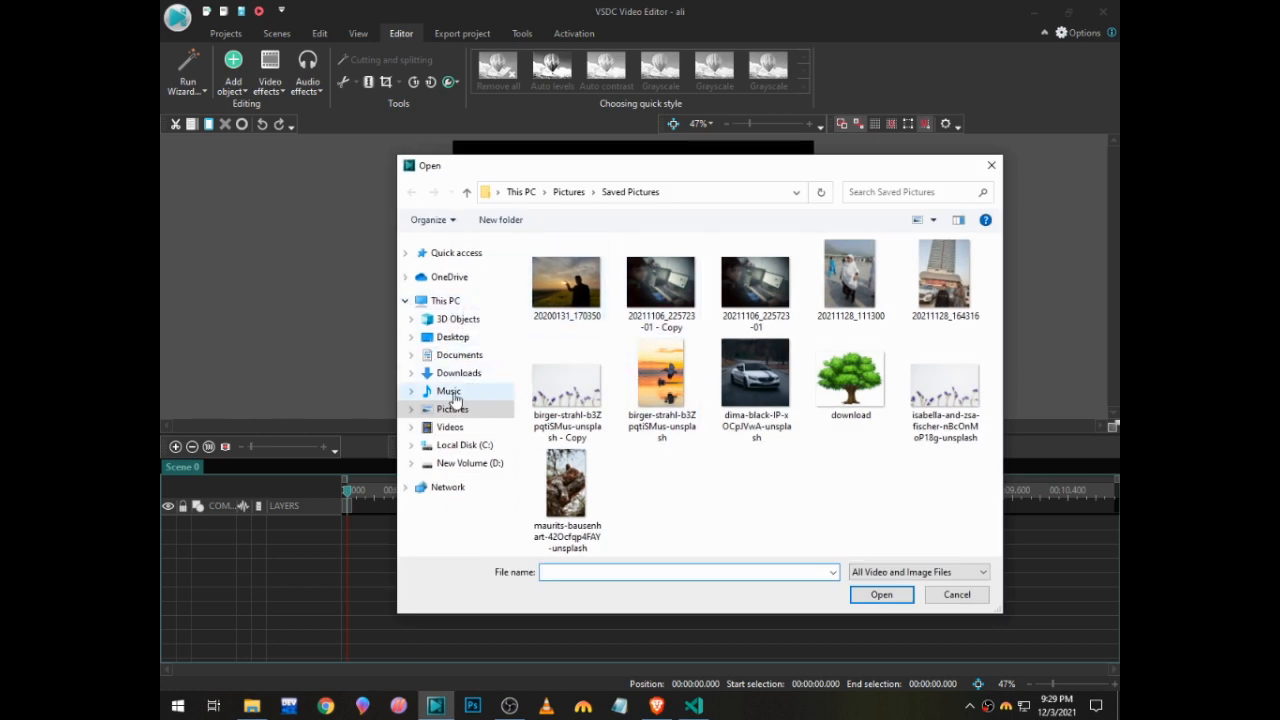
pyautogui.click(453, 340)
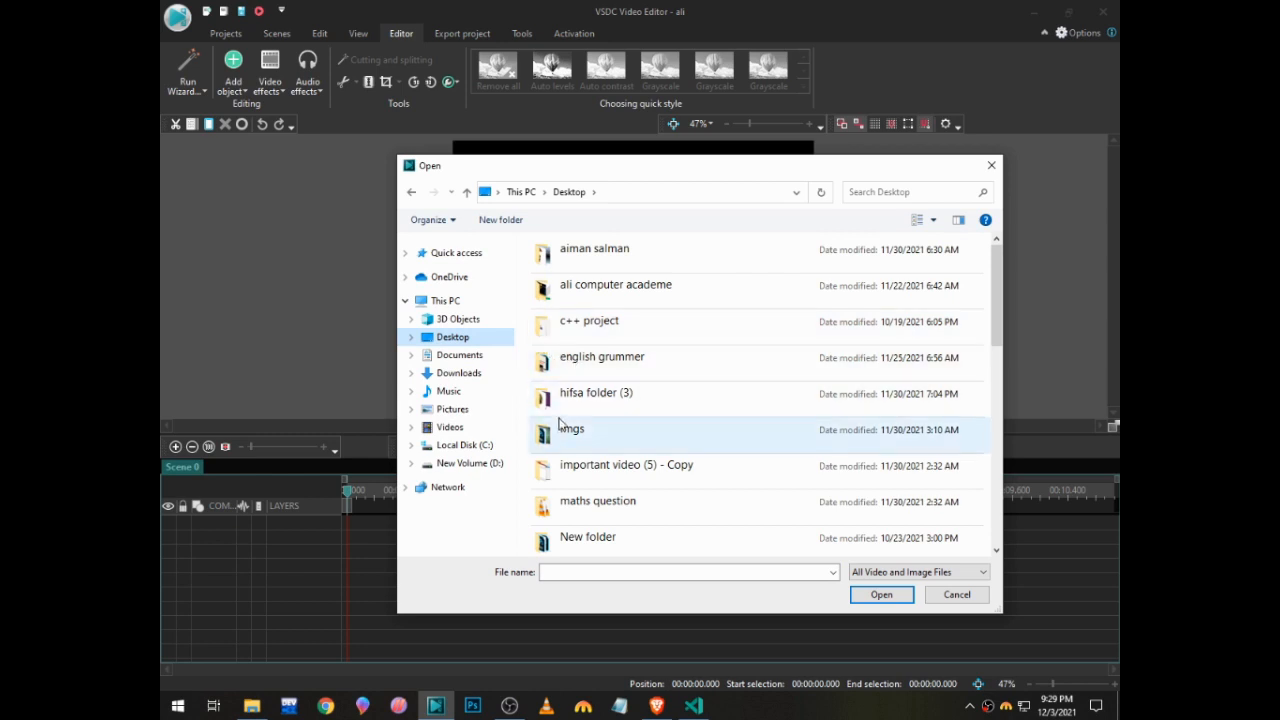
pyautogui.scroll(-4, 597, 347)
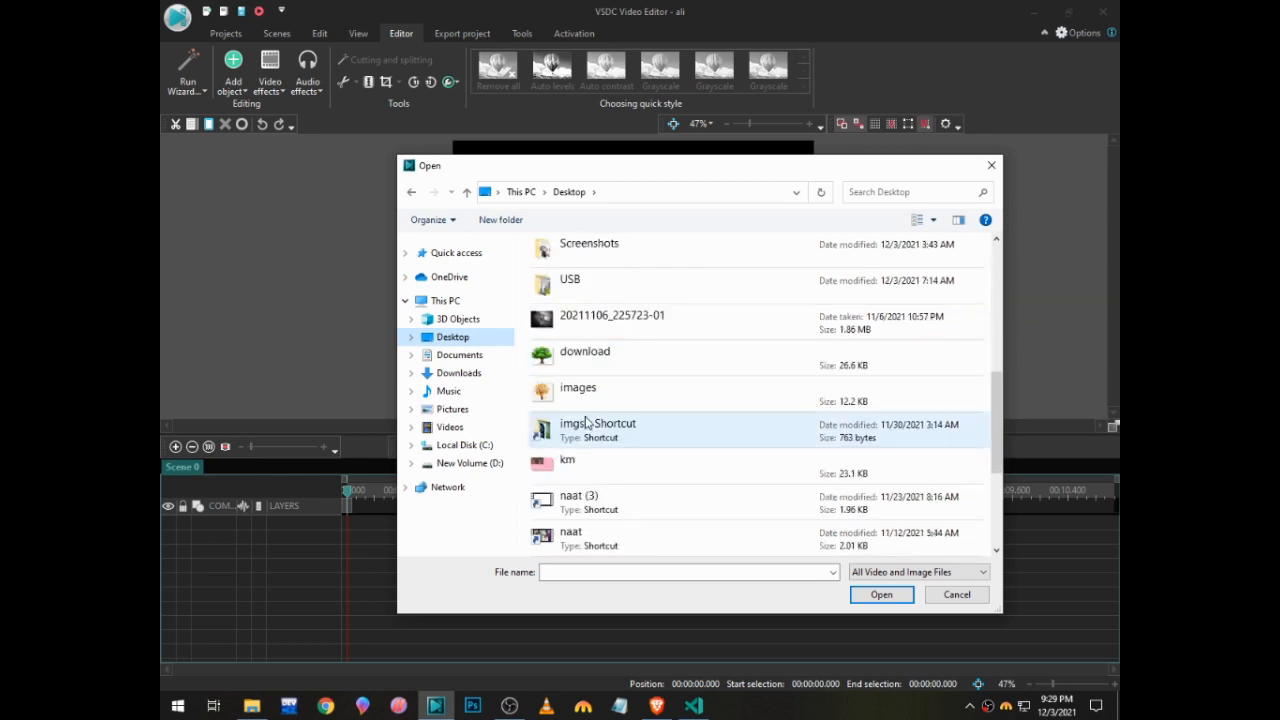
pyautogui.scroll(1, 565, 357)
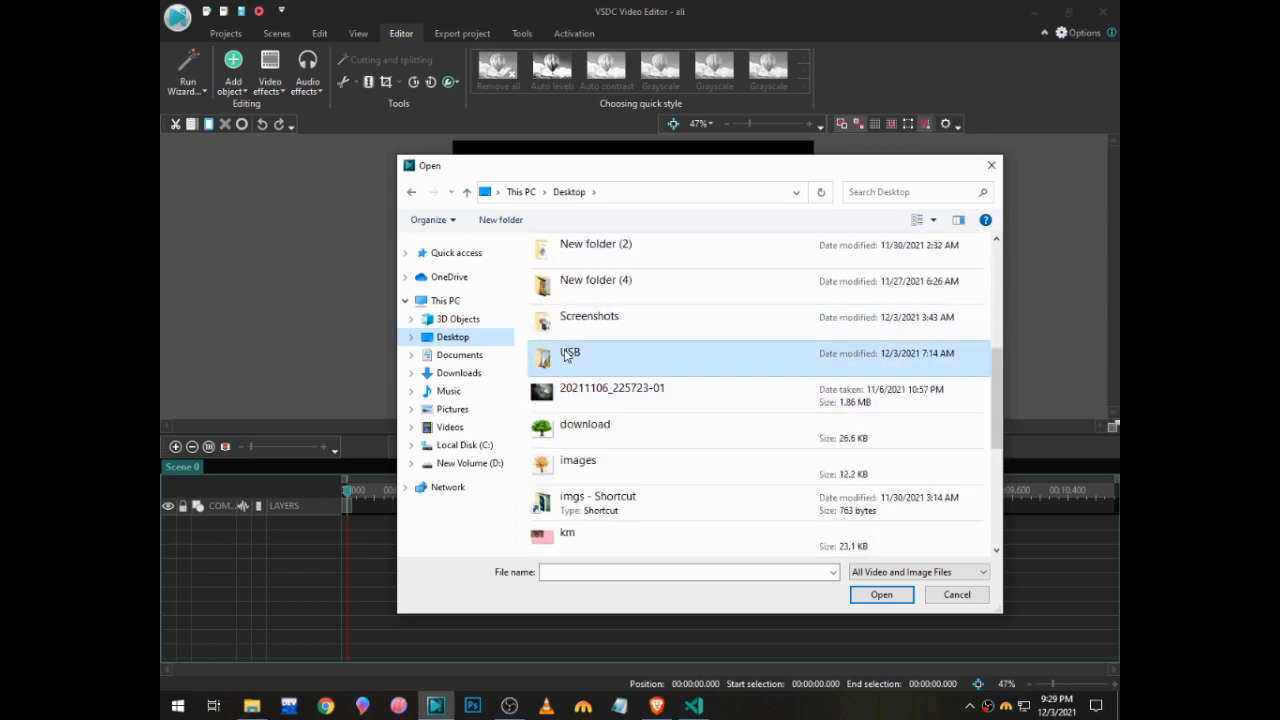
pyautogui.doubleClick(566, 347)
# Insert the sunset silhouette photo on a new layer, spanning the whole parent duration.
pyautogui.scroll(-2, 856, 476)
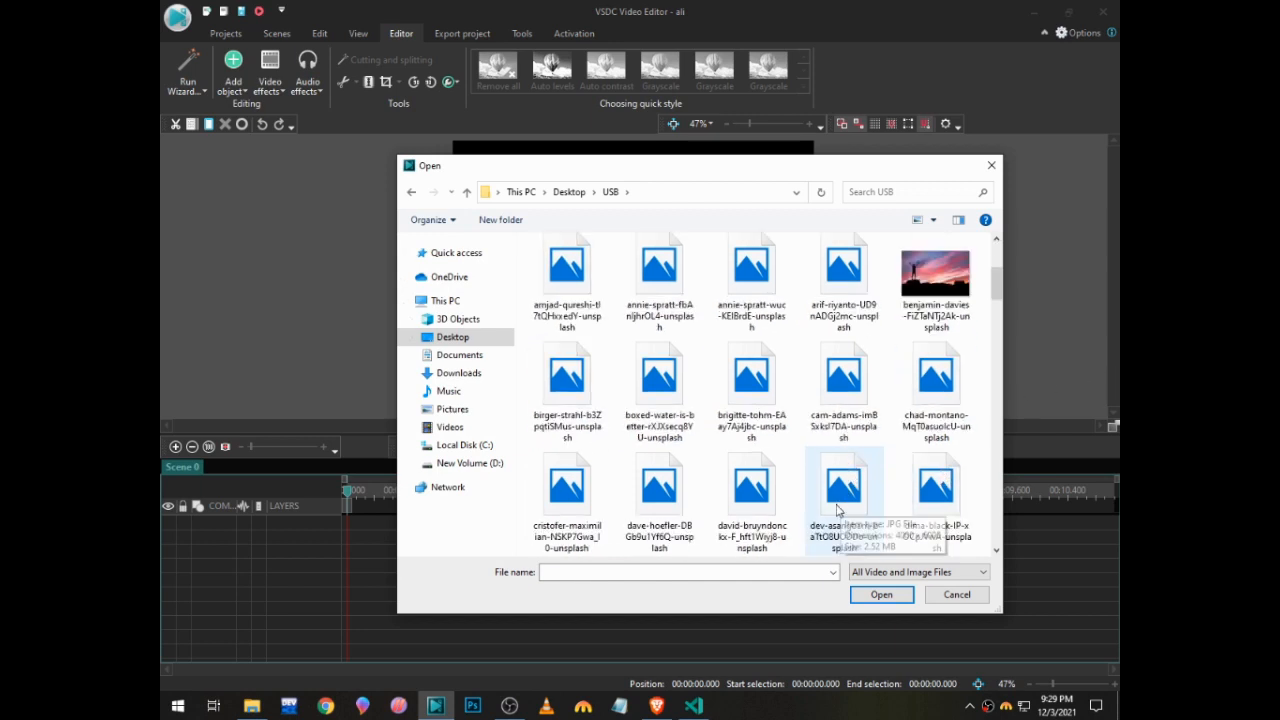
pyautogui.scroll(2, 770, 318)
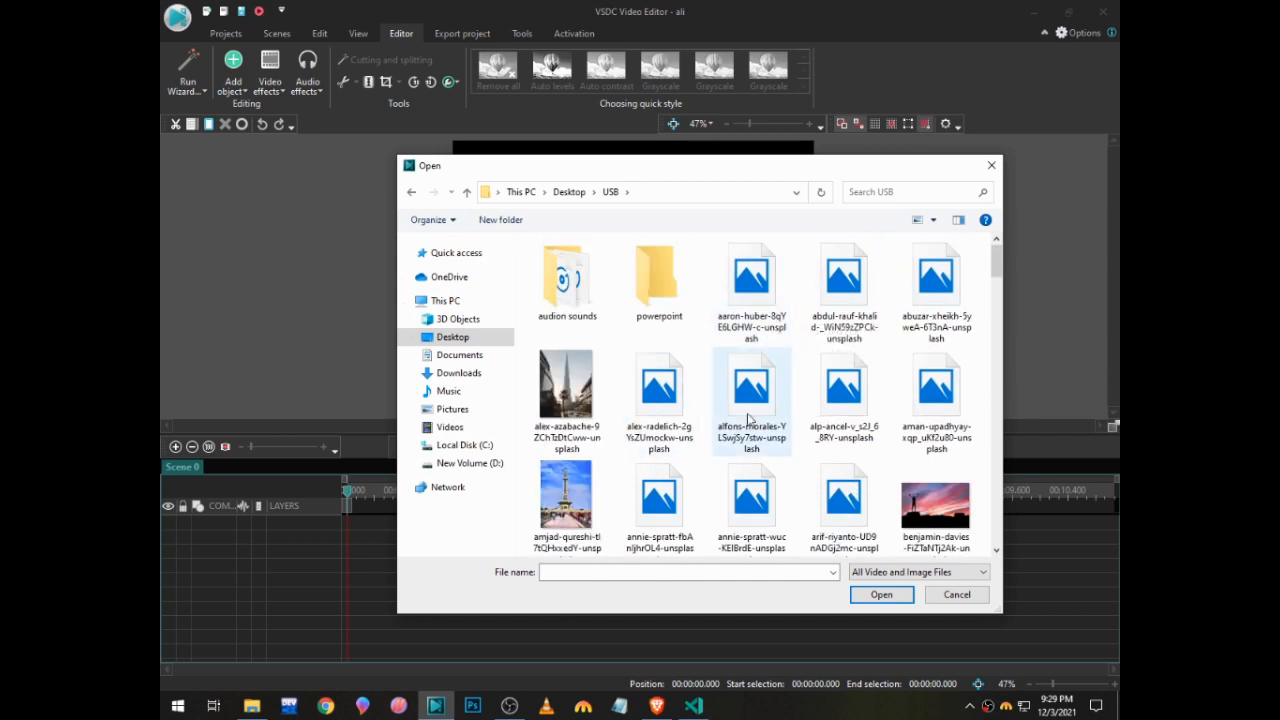
pyautogui.click(566, 490)
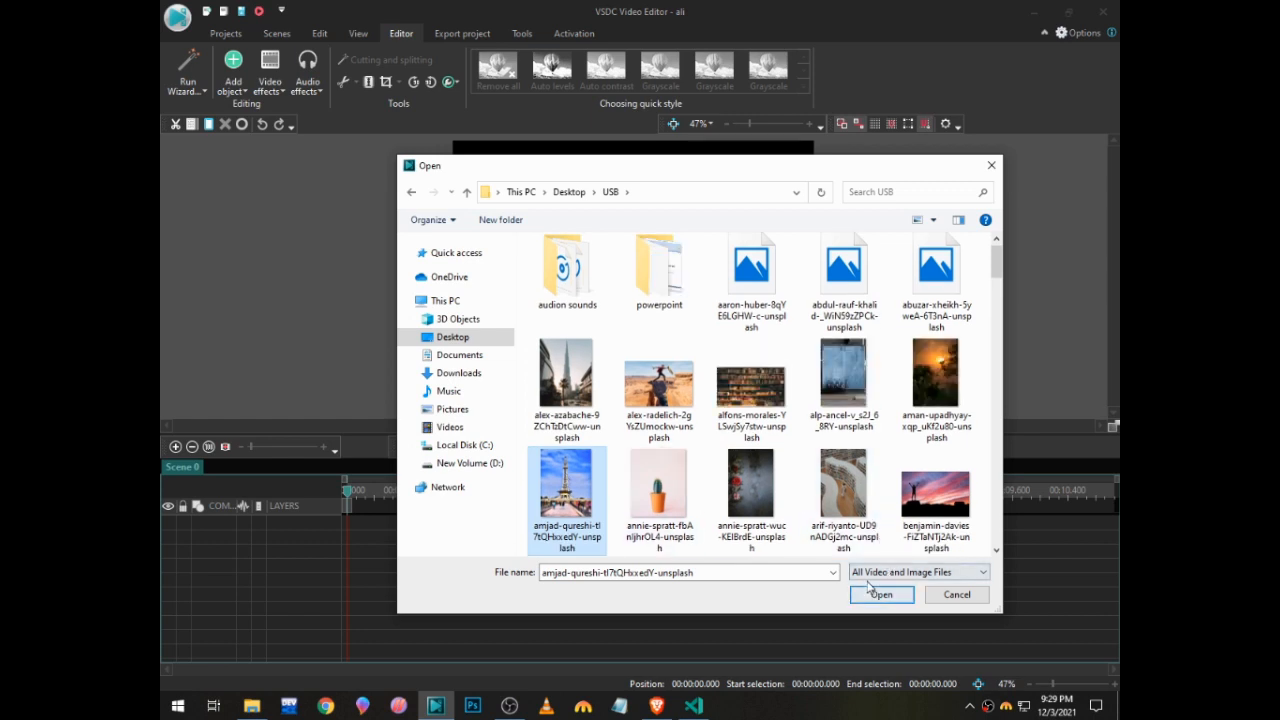
pyautogui.click(914, 492)
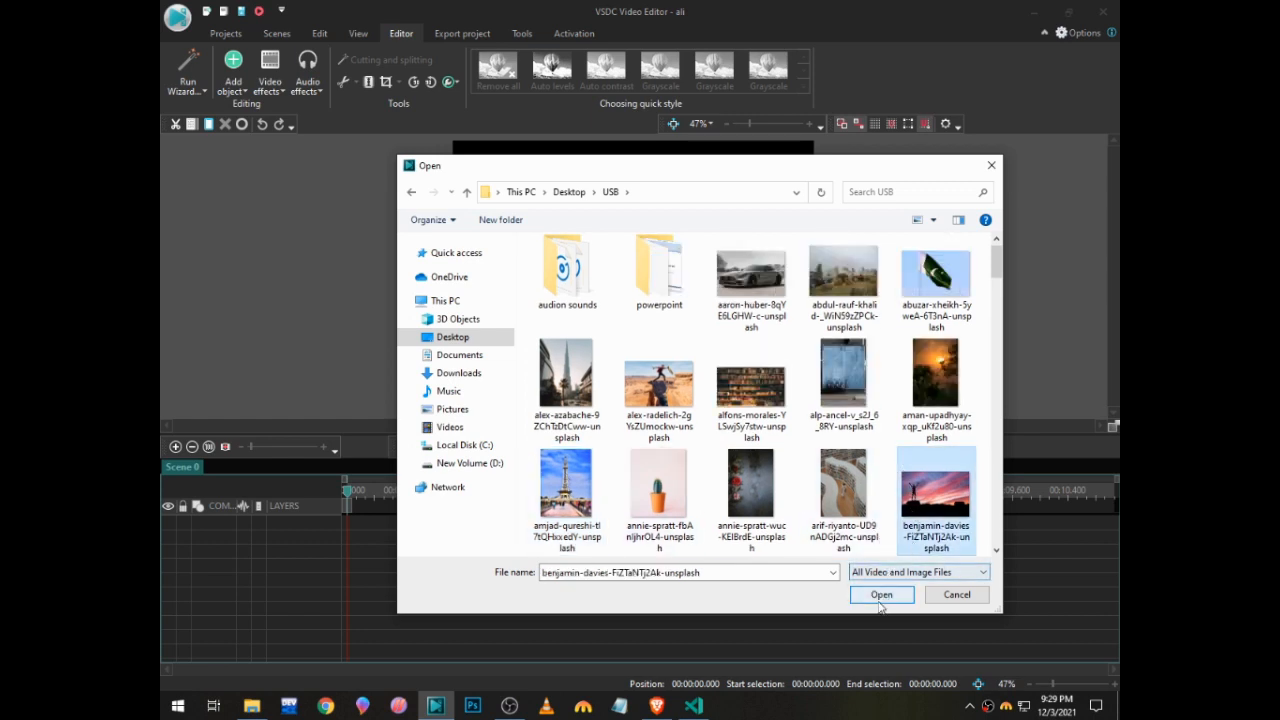
pyautogui.click(880, 598)
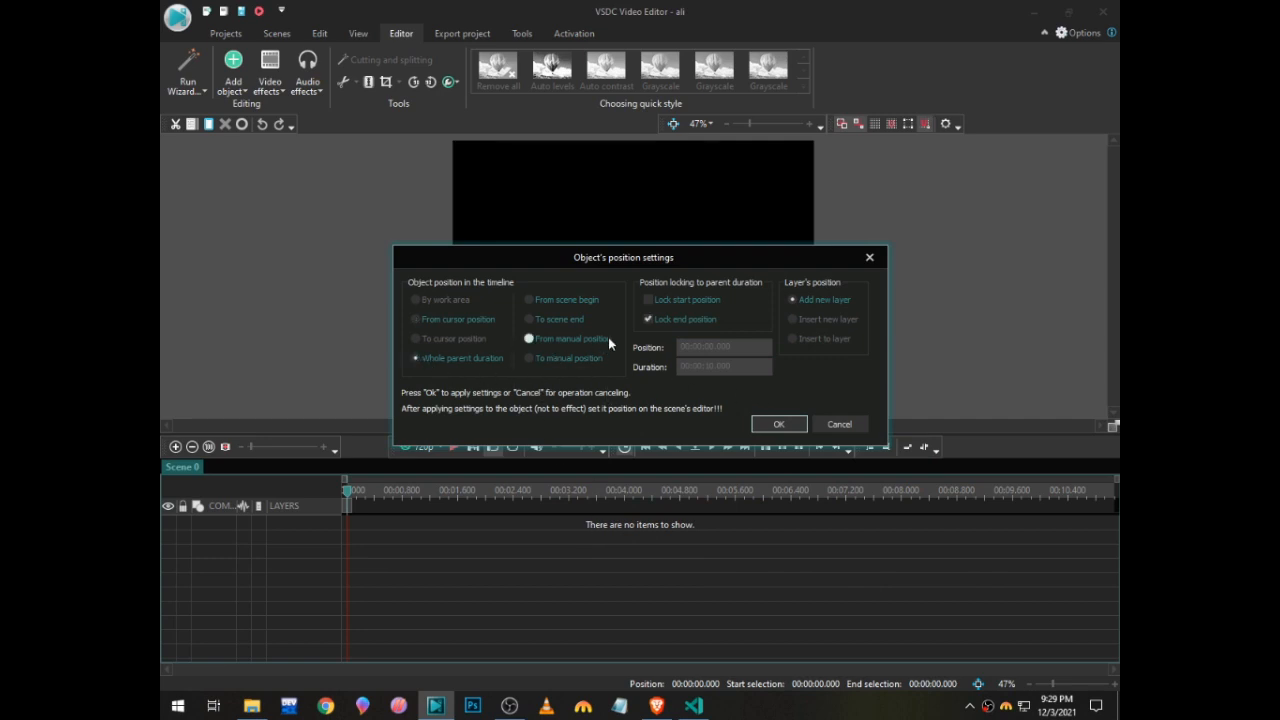
pyautogui.click(776, 424)
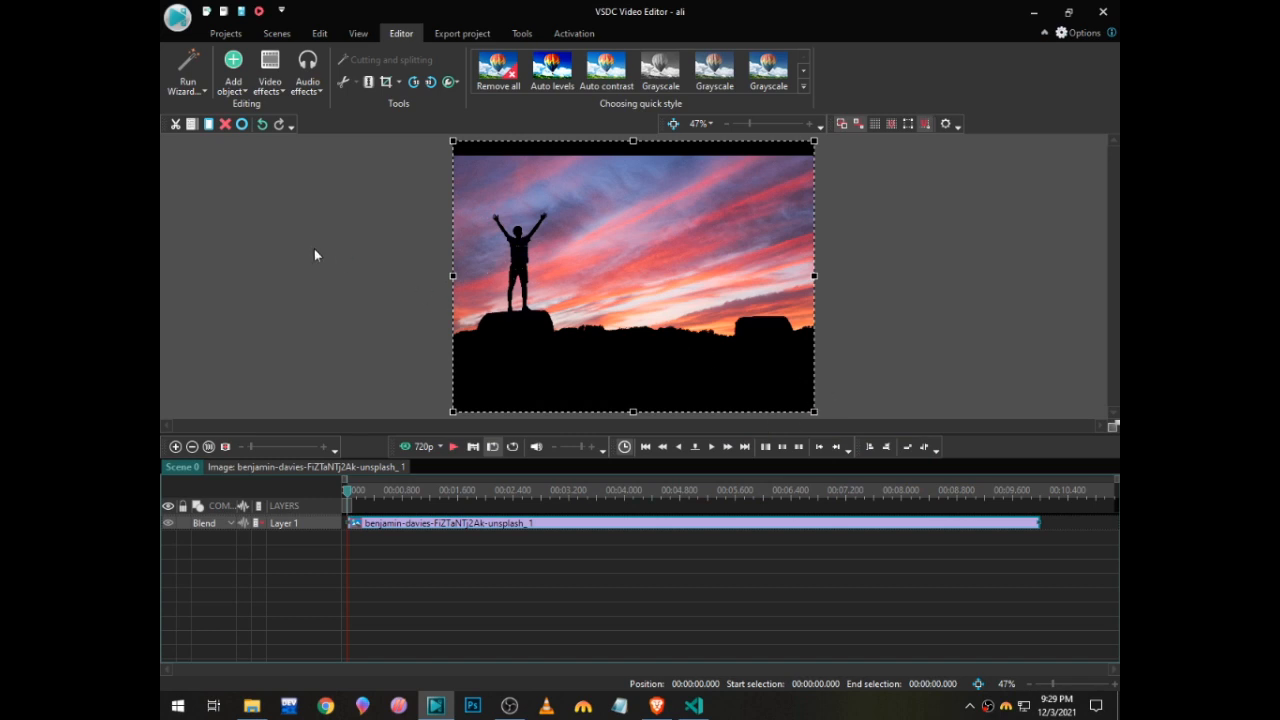
# Deselect the image and briefly play back the scene.
pyautogui.click(364, 325)
pyautogui.press('space')
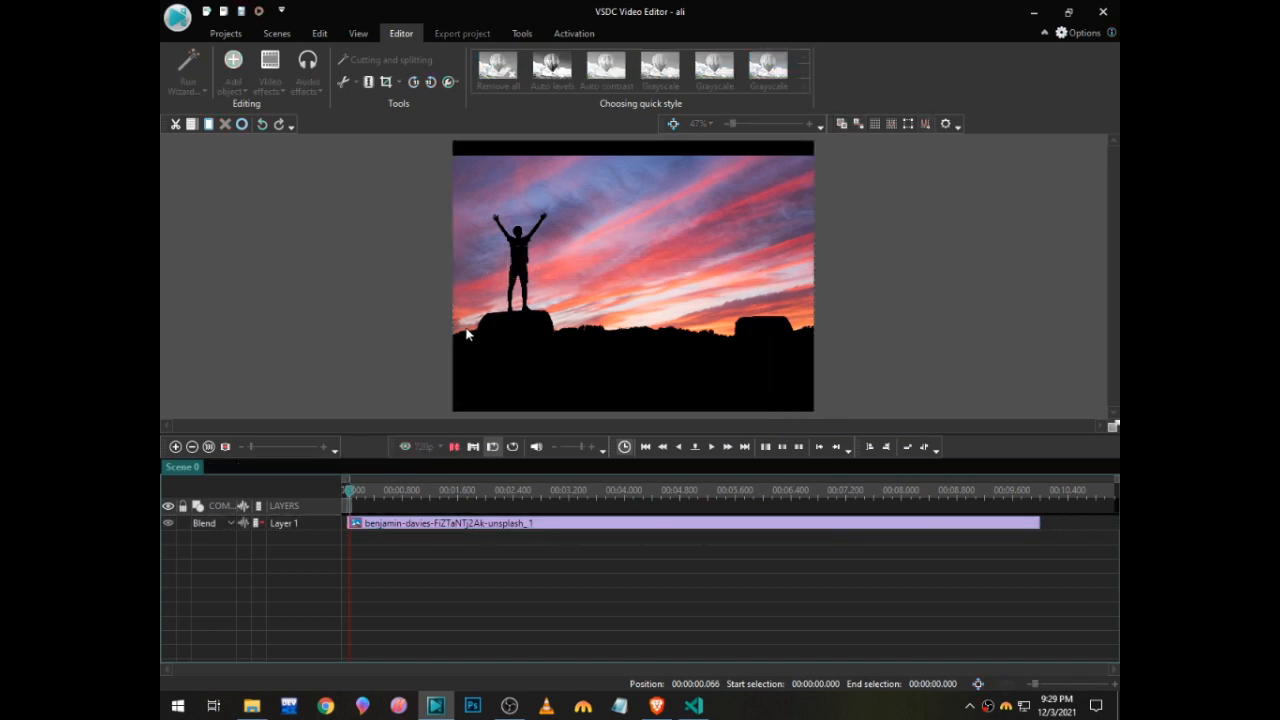
pyautogui.press('space')
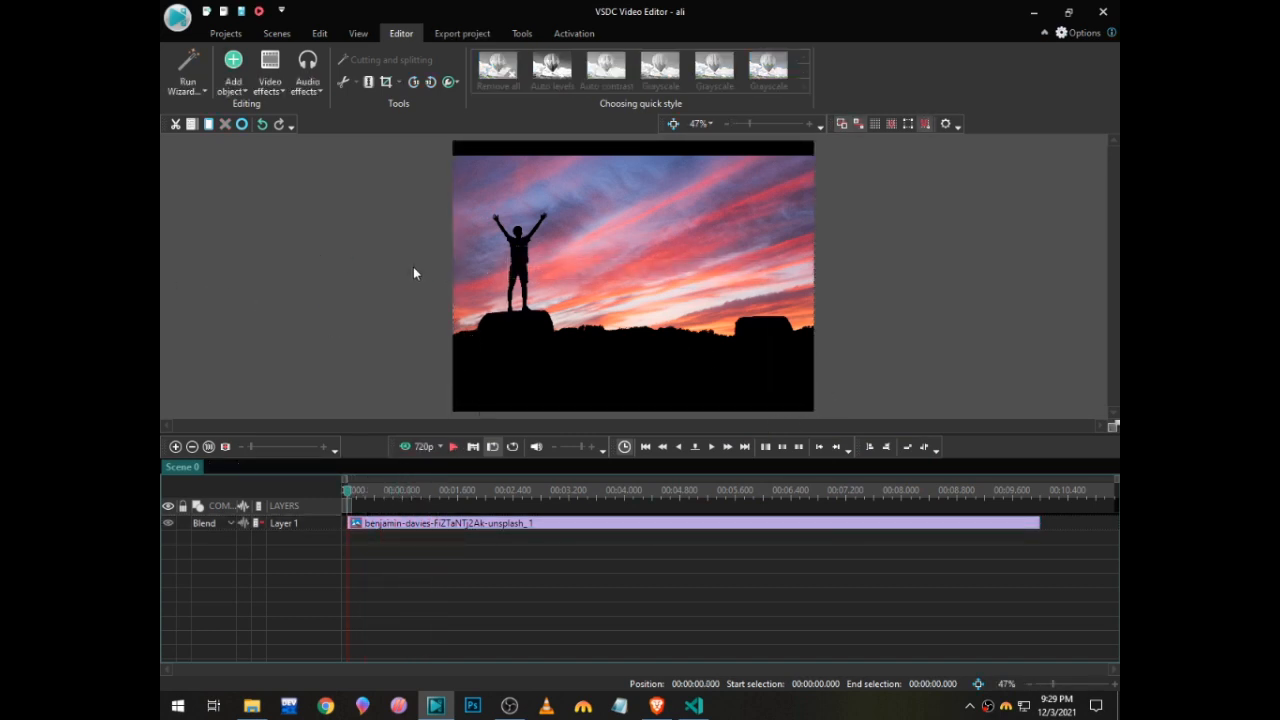
# Add the car, farm field and skyscraper images together to one layer as video objects and preview the scene.
pyautogui.click(233, 72)
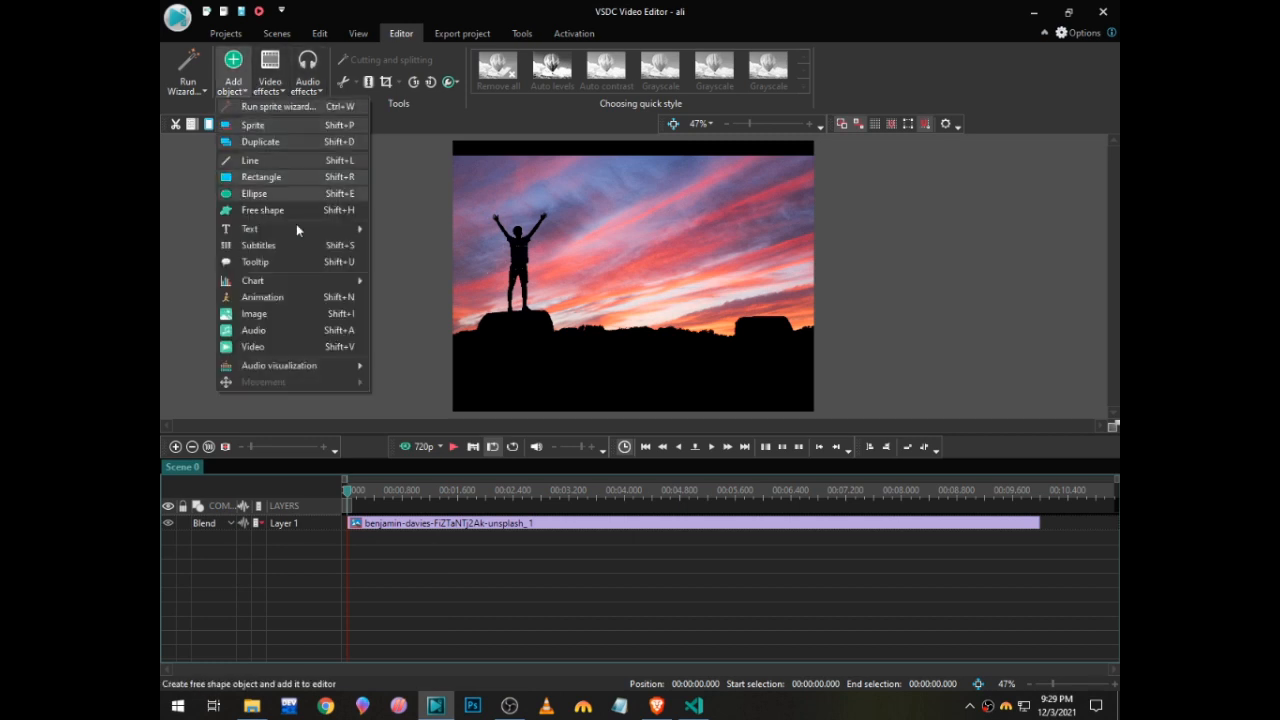
pyautogui.click(262, 346)
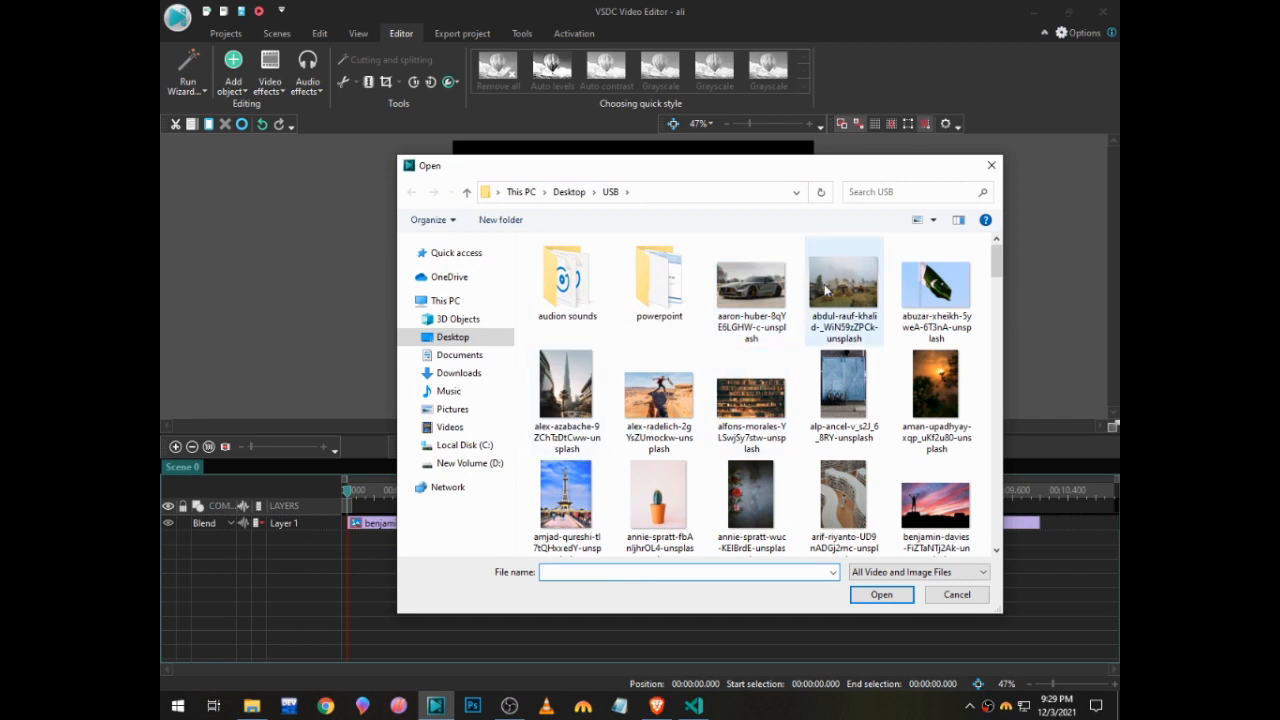
pyautogui.click(741, 296)
pyautogui.keyDown('ctrl'); pyautogui.click(846, 286); pyautogui.keyUp('ctrl')
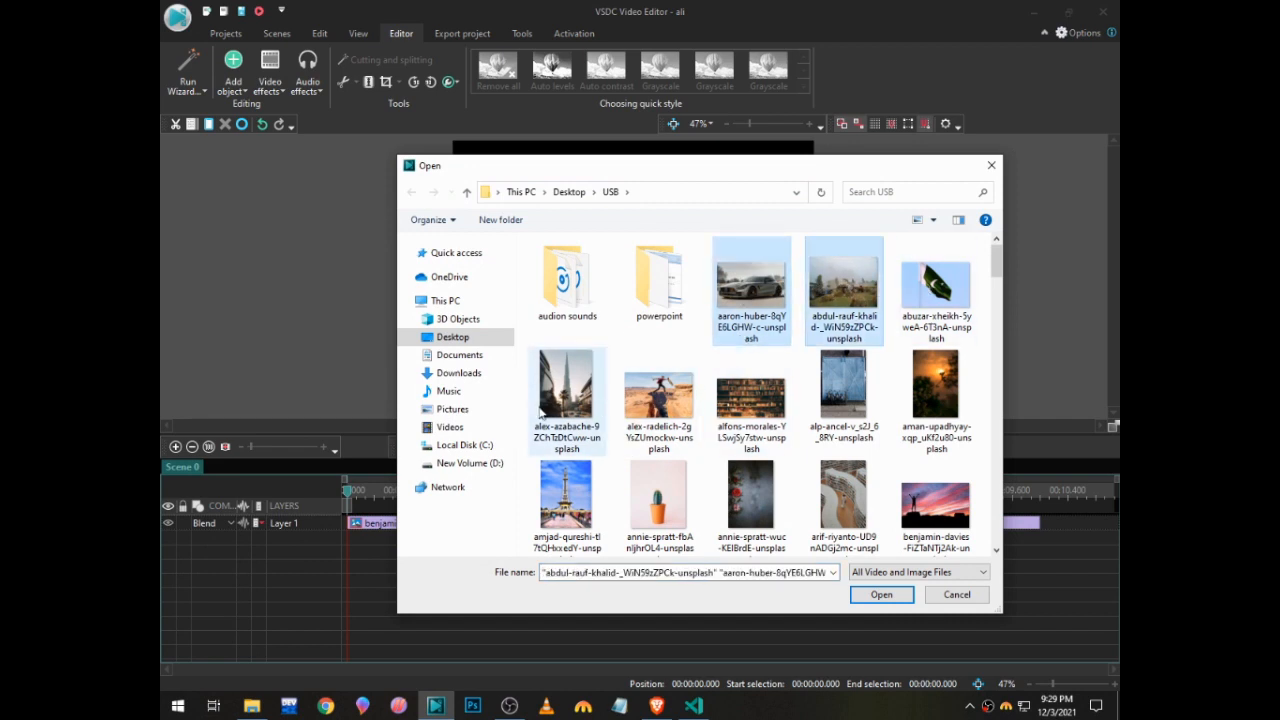
pyautogui.keyDown('ctrl'); pyautogui.click(566, 400); pyautogui.keyUp('ctrl')
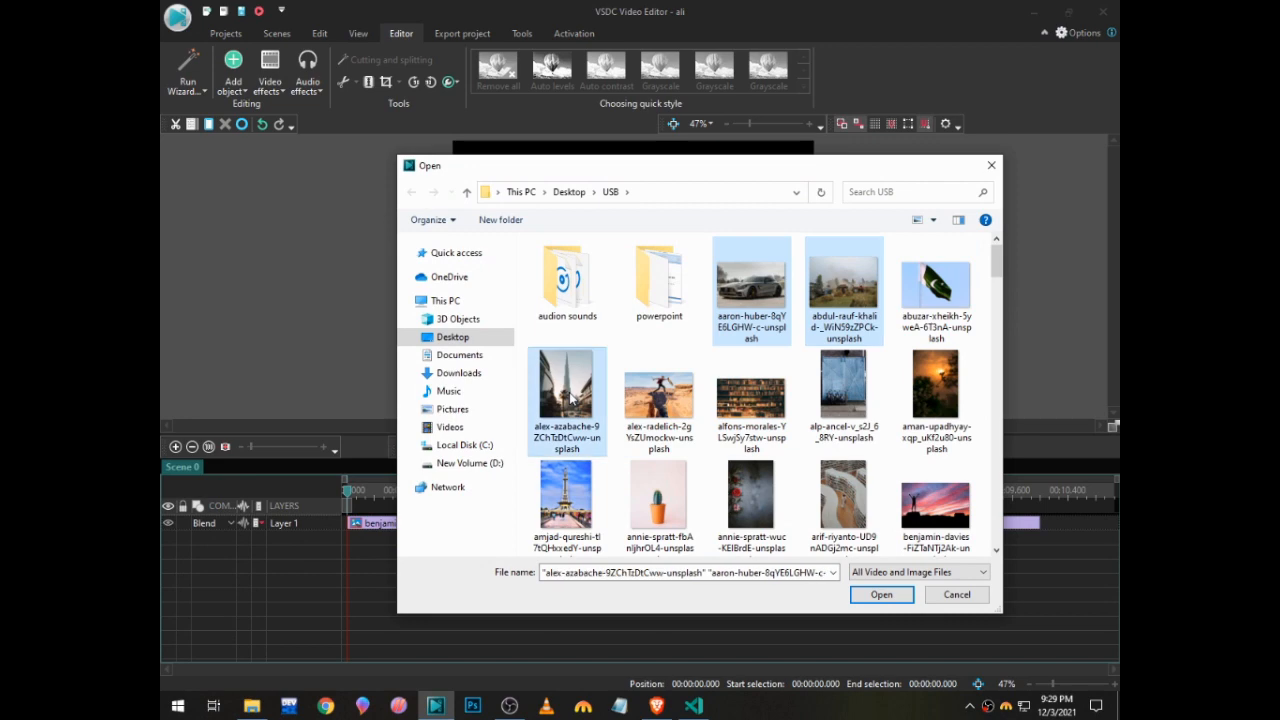
pyautogui.click(882, 596)
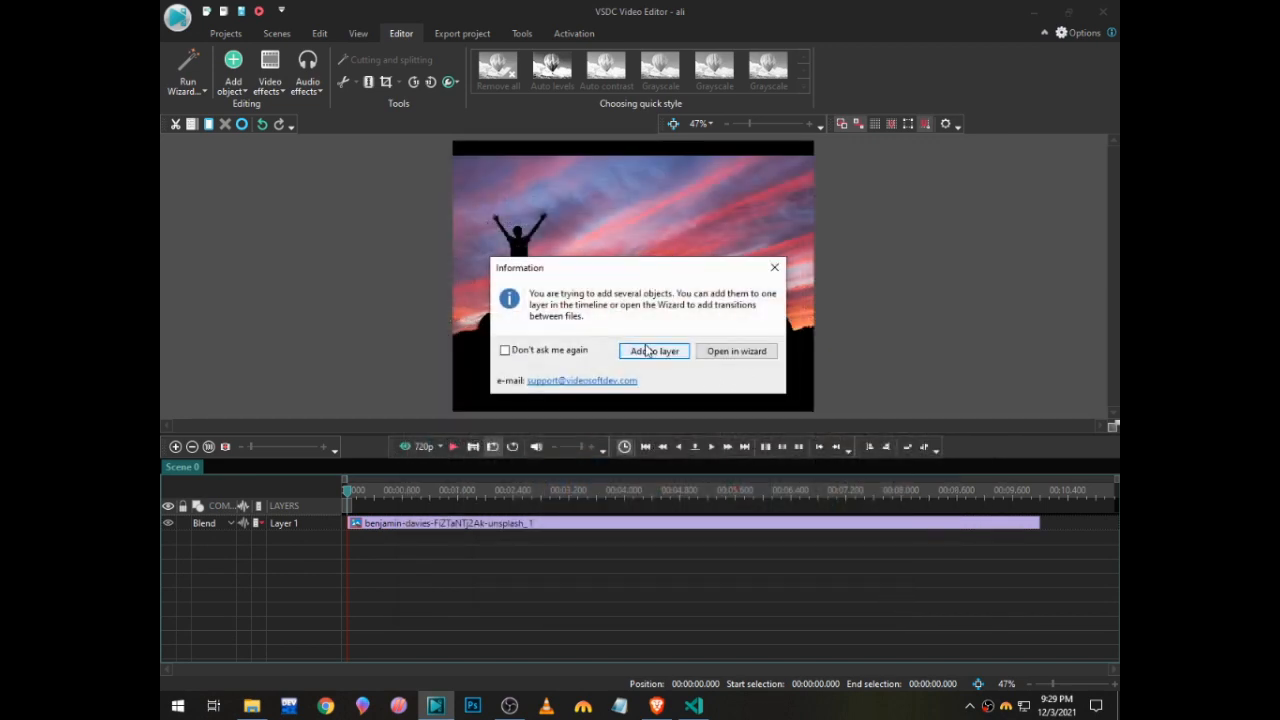
pyautogui.click(648, 355)
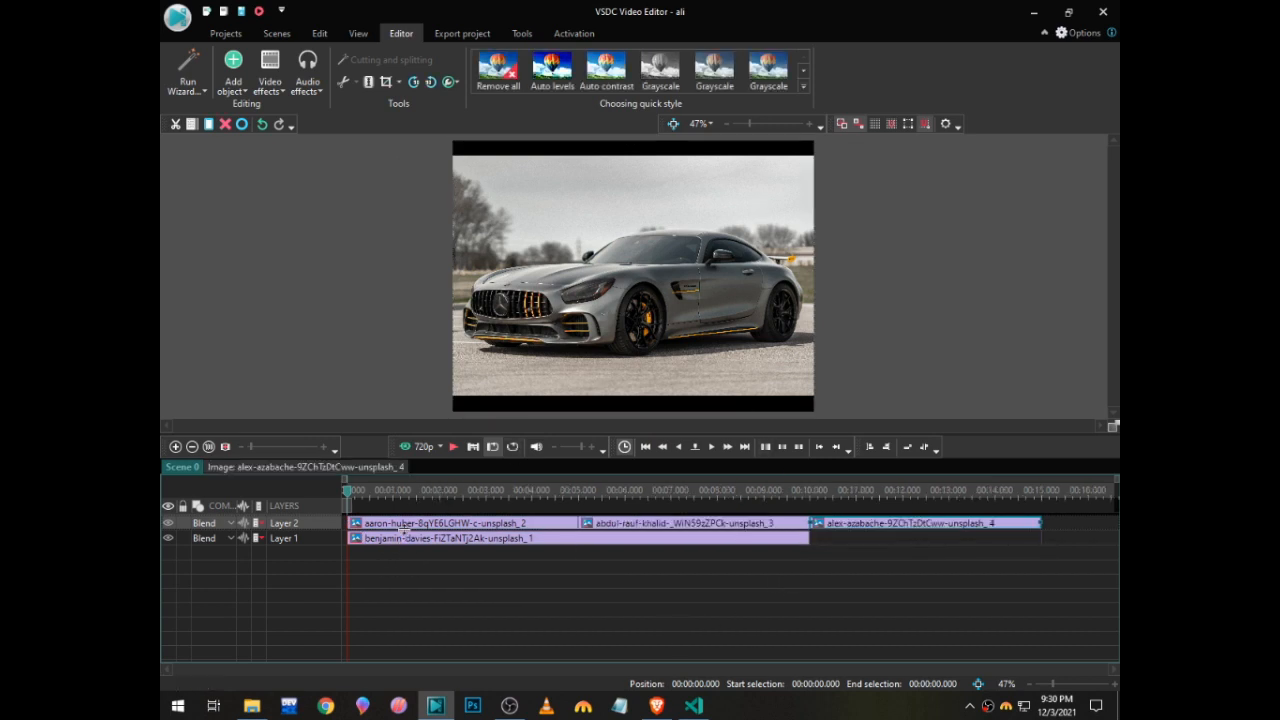
pyautogui.press('space')
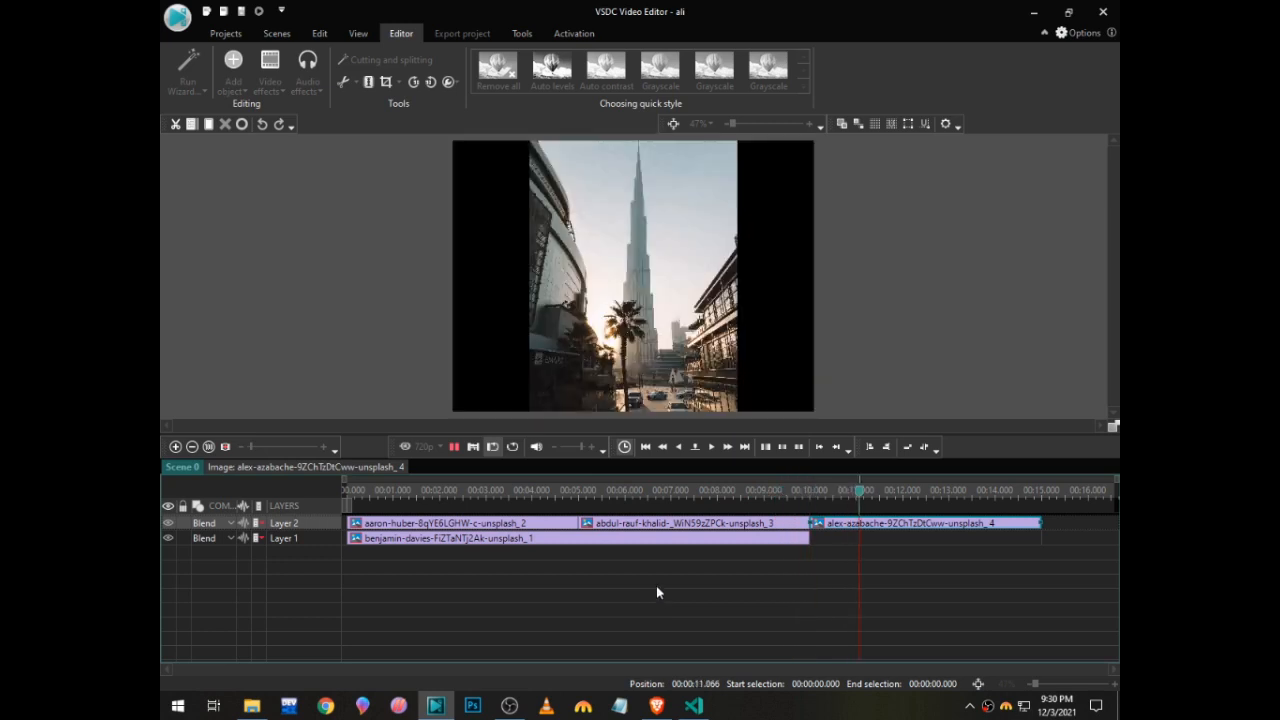
pyautogui.press('Escape')
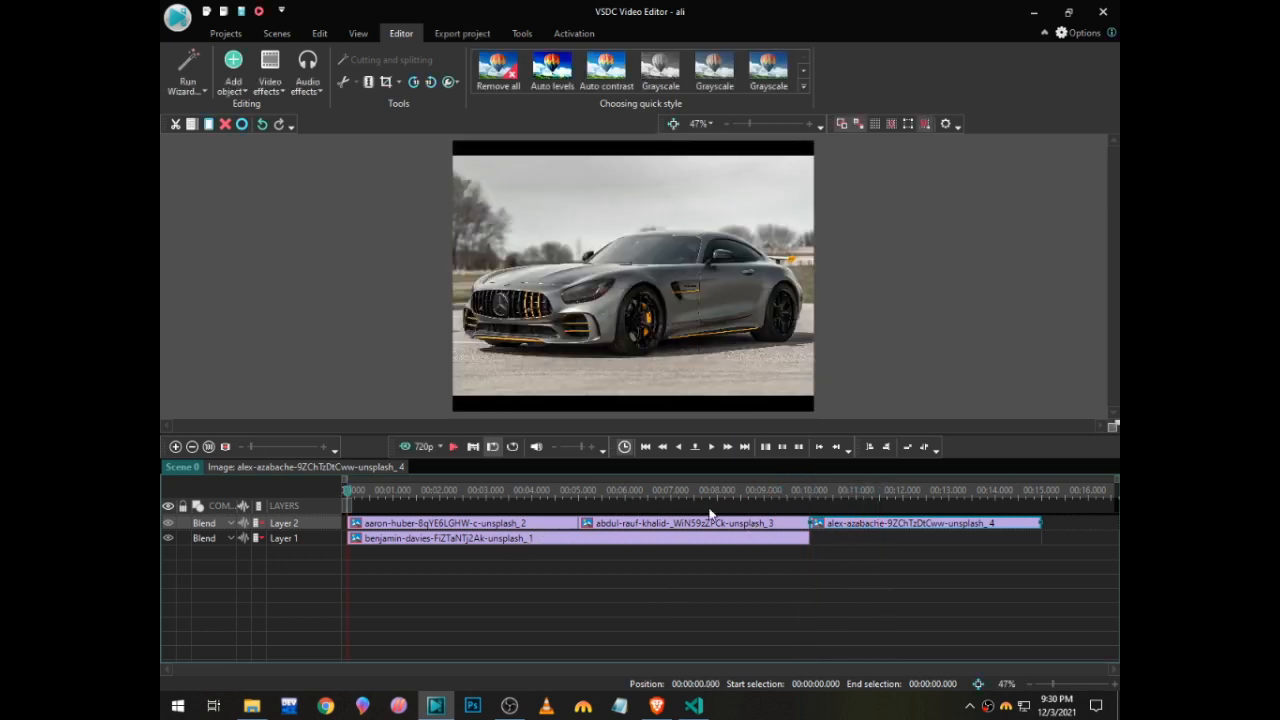
# Shorten the car clip to about 0.6 s and shift the farm field and skyscraper clips earlier to close the gaps.
pyautogui.click(520, 522)
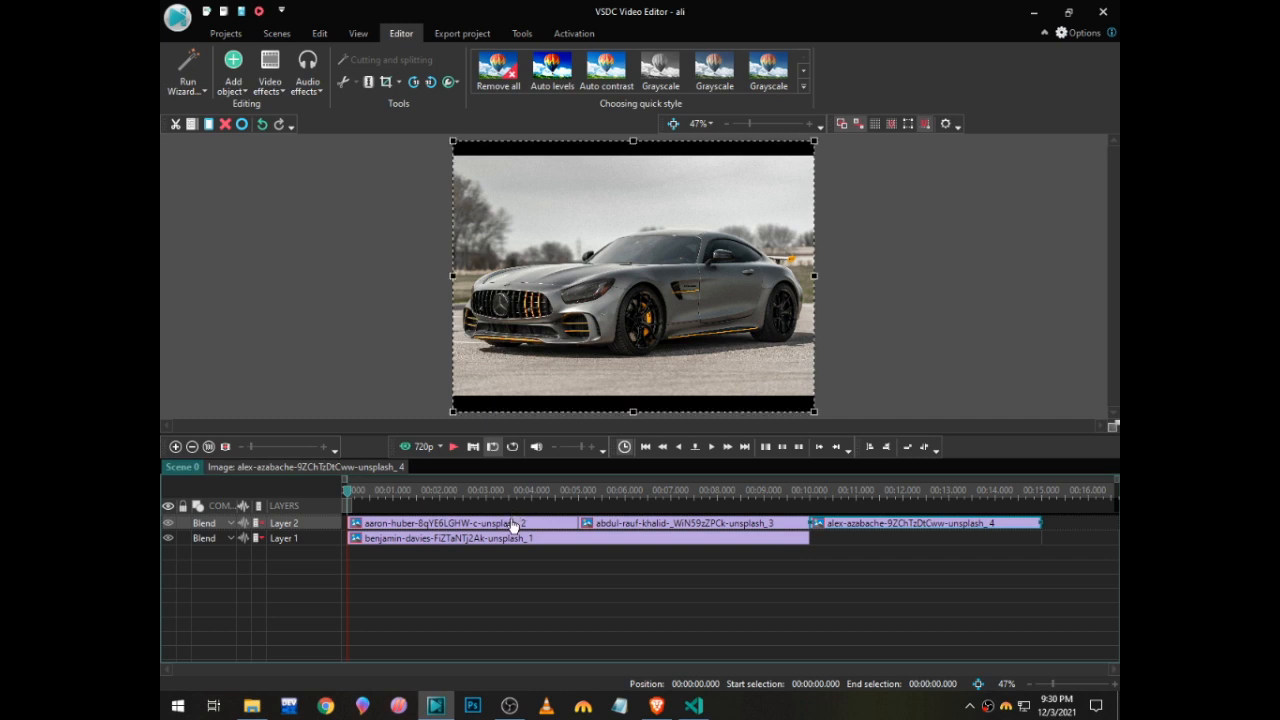
pyautogui.moveTo(576, 528); pyautogui.dragTo(370, 522)
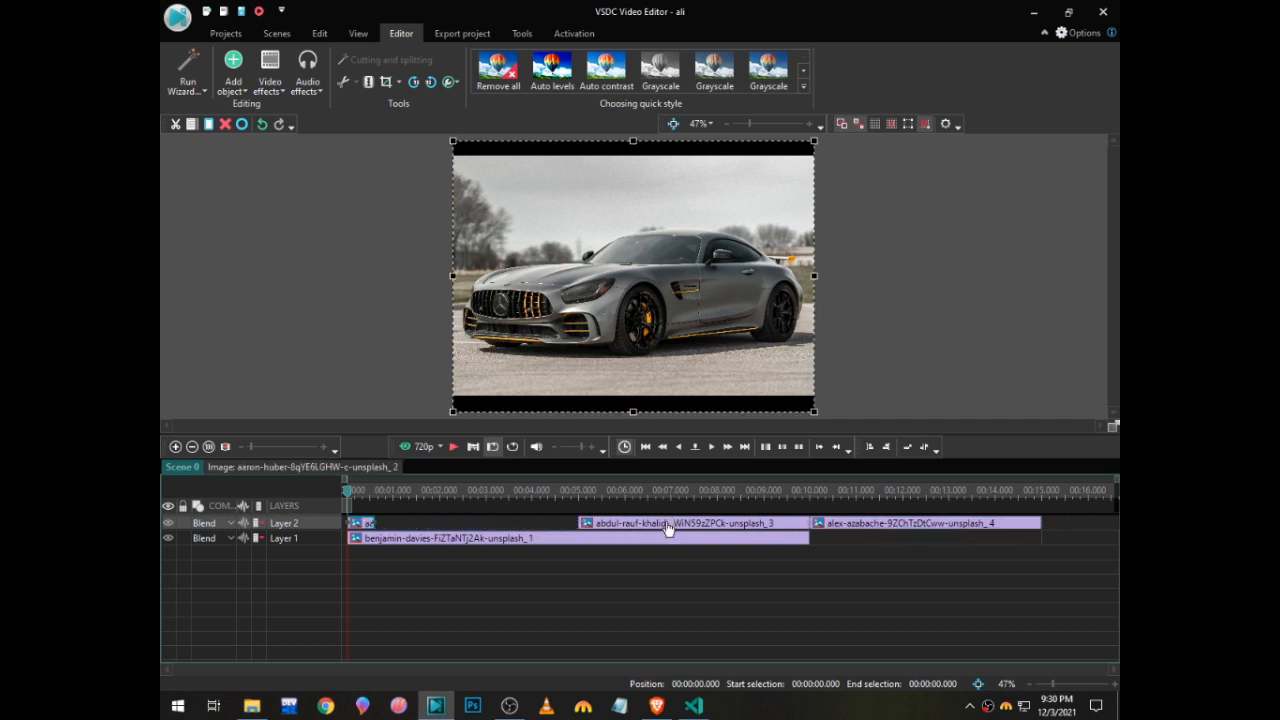
pyautogui.moveTo(627, 527); pyautogui.dragTo(437, 527)
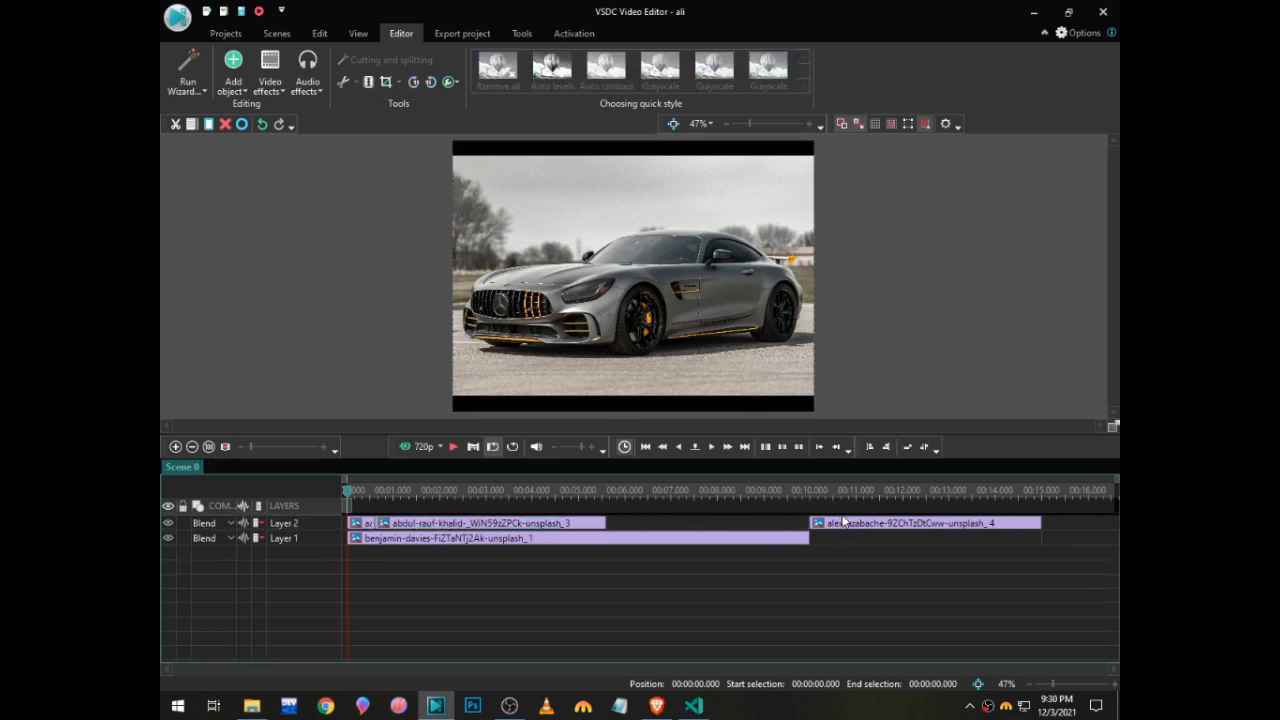
pyautogui.moveTo(843, 527); pyautogui.dragTo(650, 533)
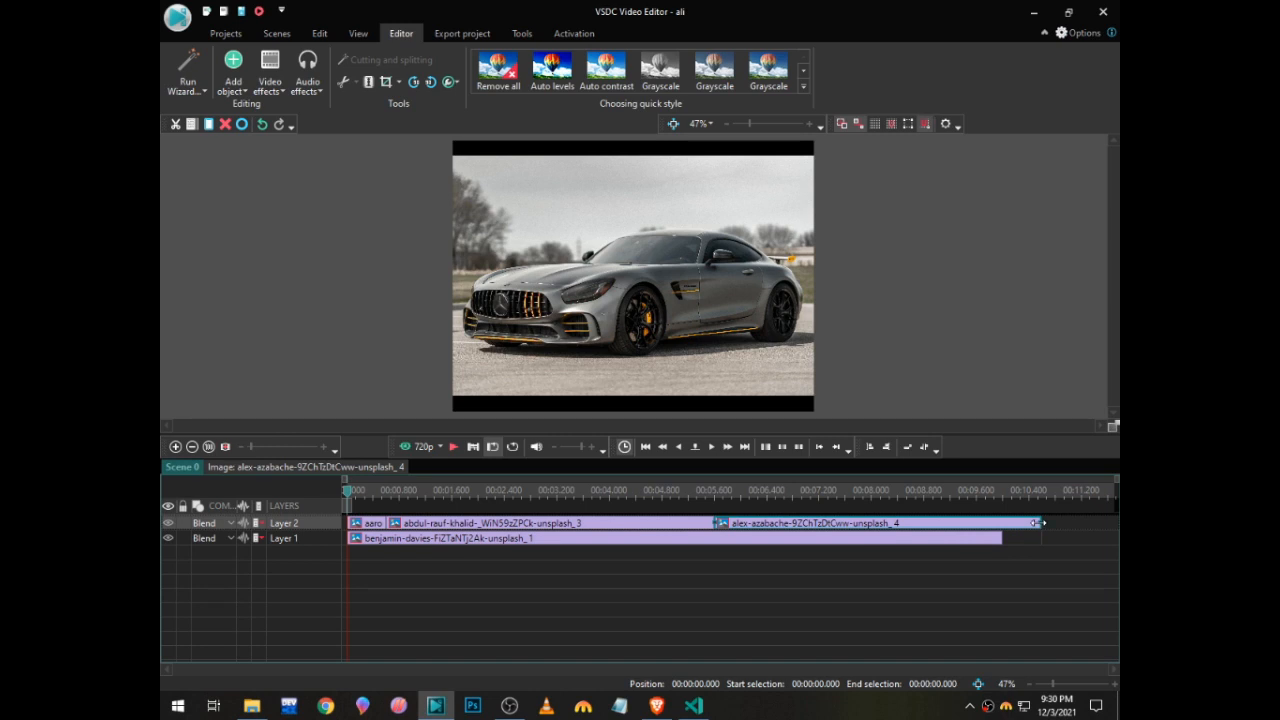
# Trim the skyscraper clip to end level with the sunset clip on the layer below, and preview the scene.
pyautogui.moveTo(1041, 523); pyautogui.dragTo(1001, 521)
pyautogui.press('space')
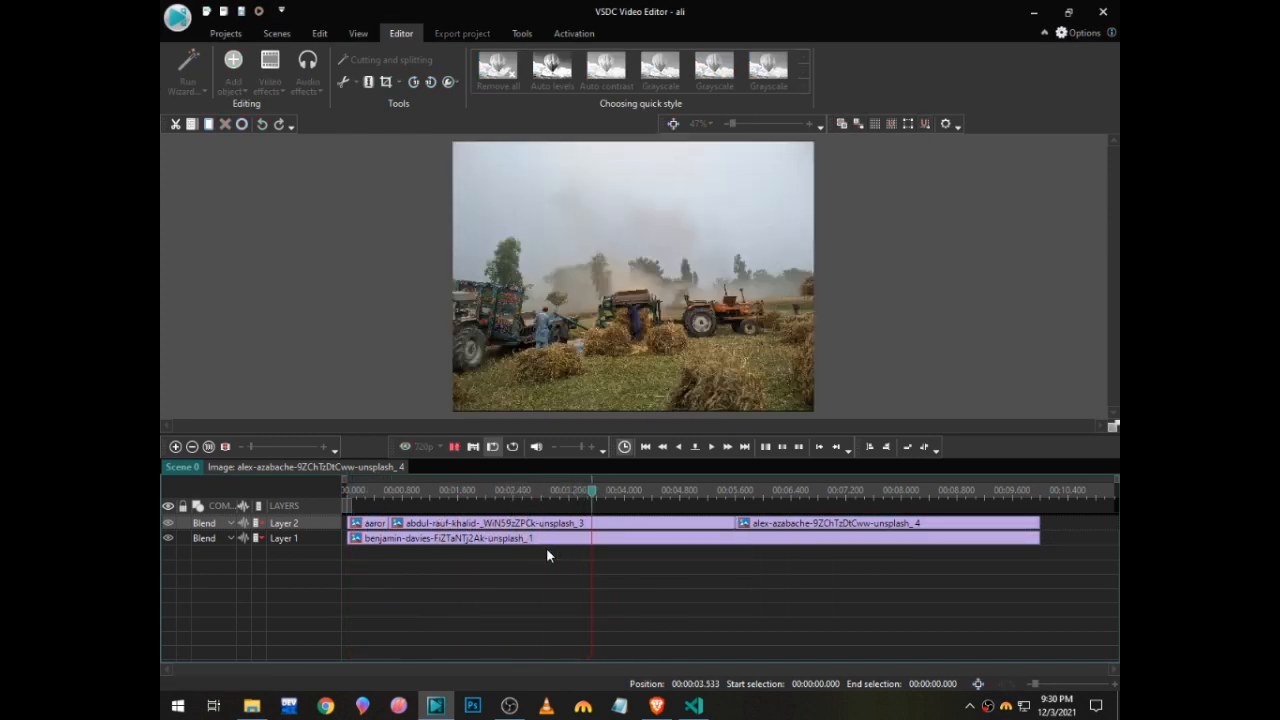
pyautogui.press('space')
# Move the sunset clip behind the skyscraper clip on Layer 2 and trim its end to about 19 s.
pyautogui.moveTo(503, 540); pyautogui.dragTo(814, 503)
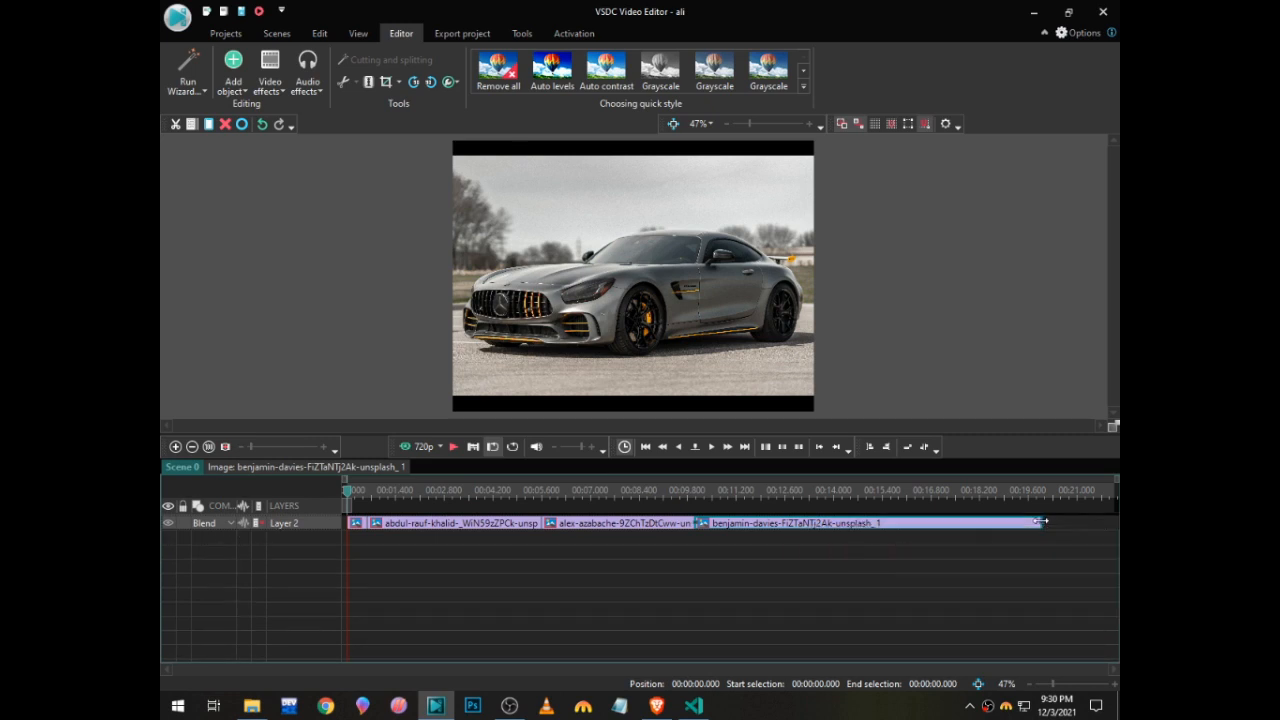
pyautogui.moveTo(1040, 521); pyautogui.dragTo(1005, 521)
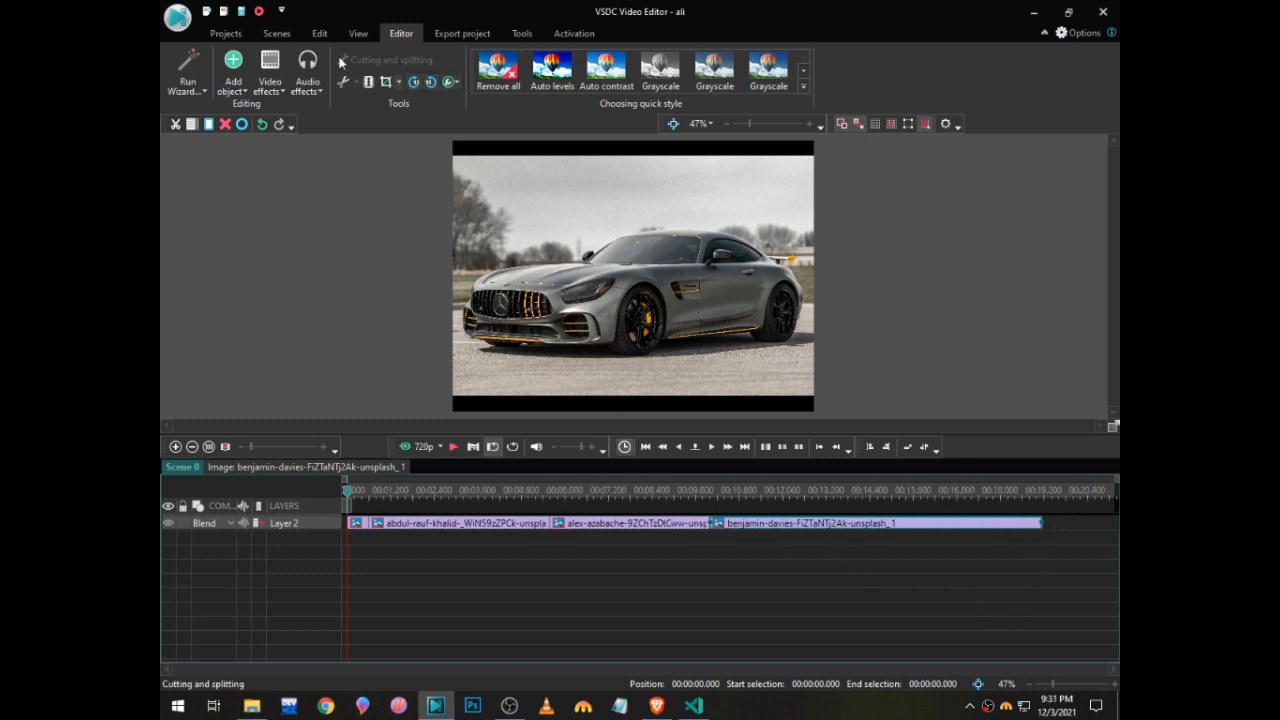
pyautogui.click(273, 86)
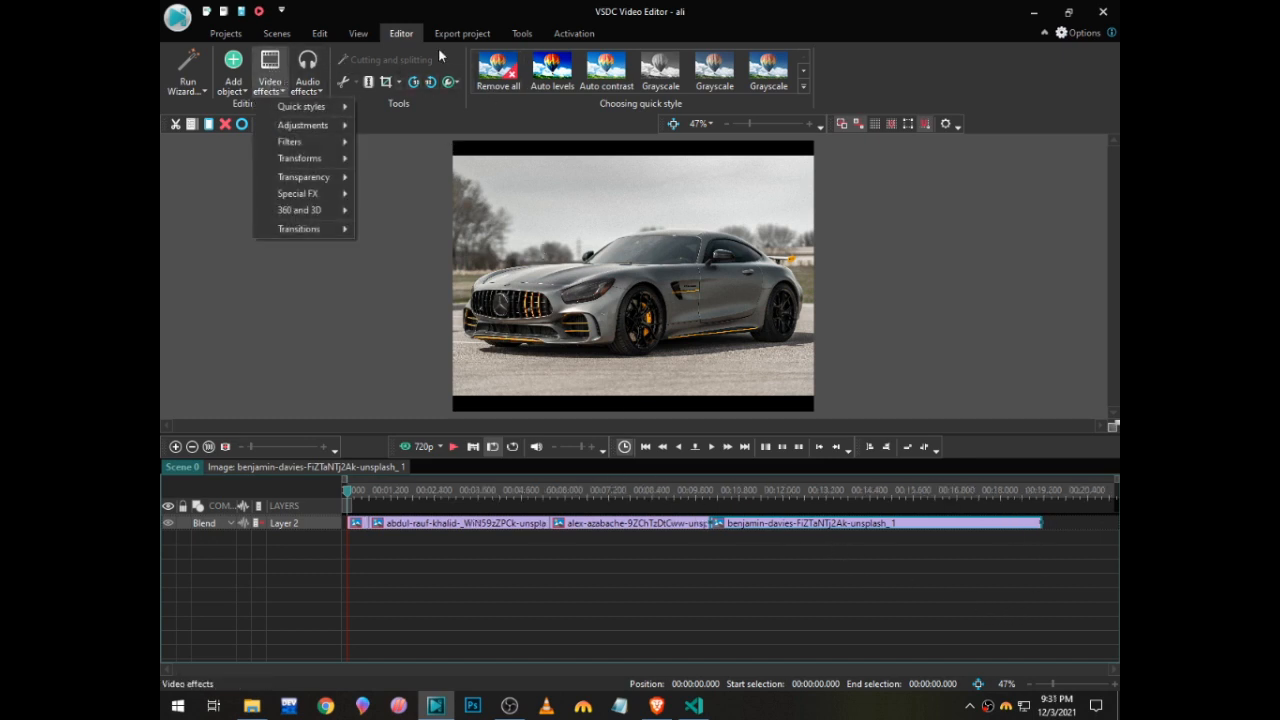
pyautogui.click(400, 35)
pyautogui.click(270, 85)
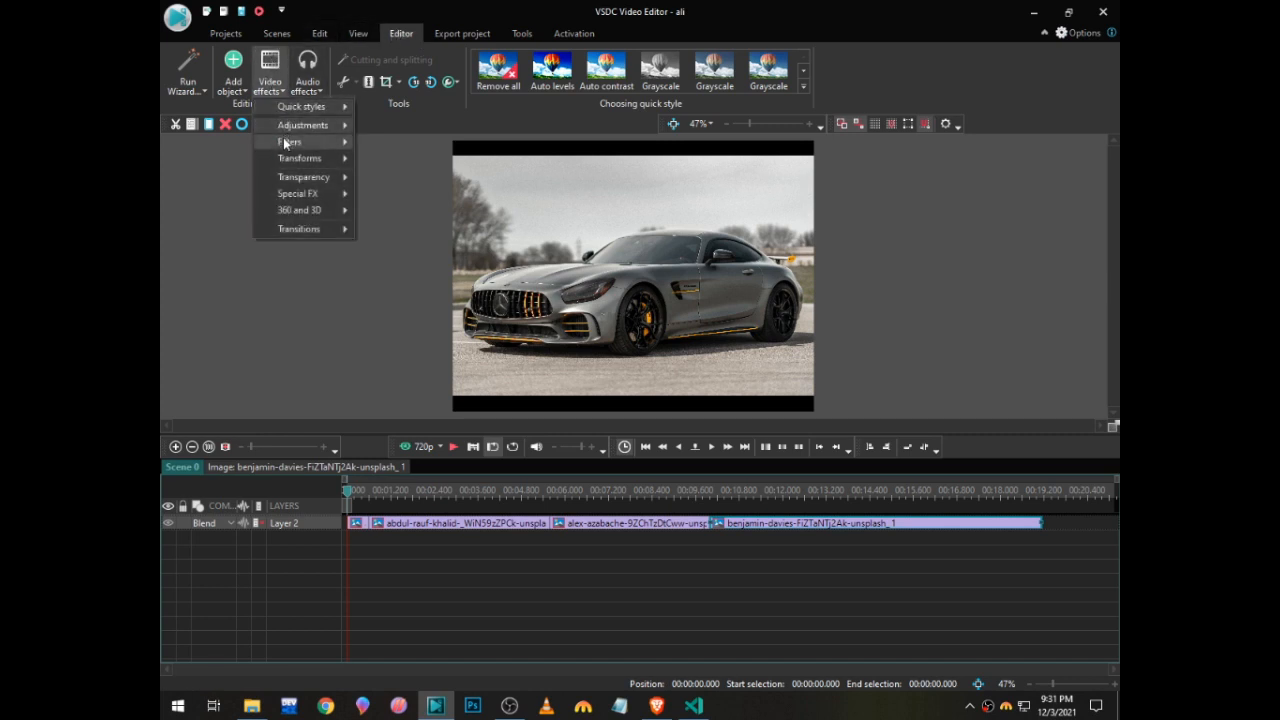
# Add a text object spanning the whole parent duration on a new layer, across the lower part of the image, reading "please subscribe my chanel".
pyautogui.click(233, 75)
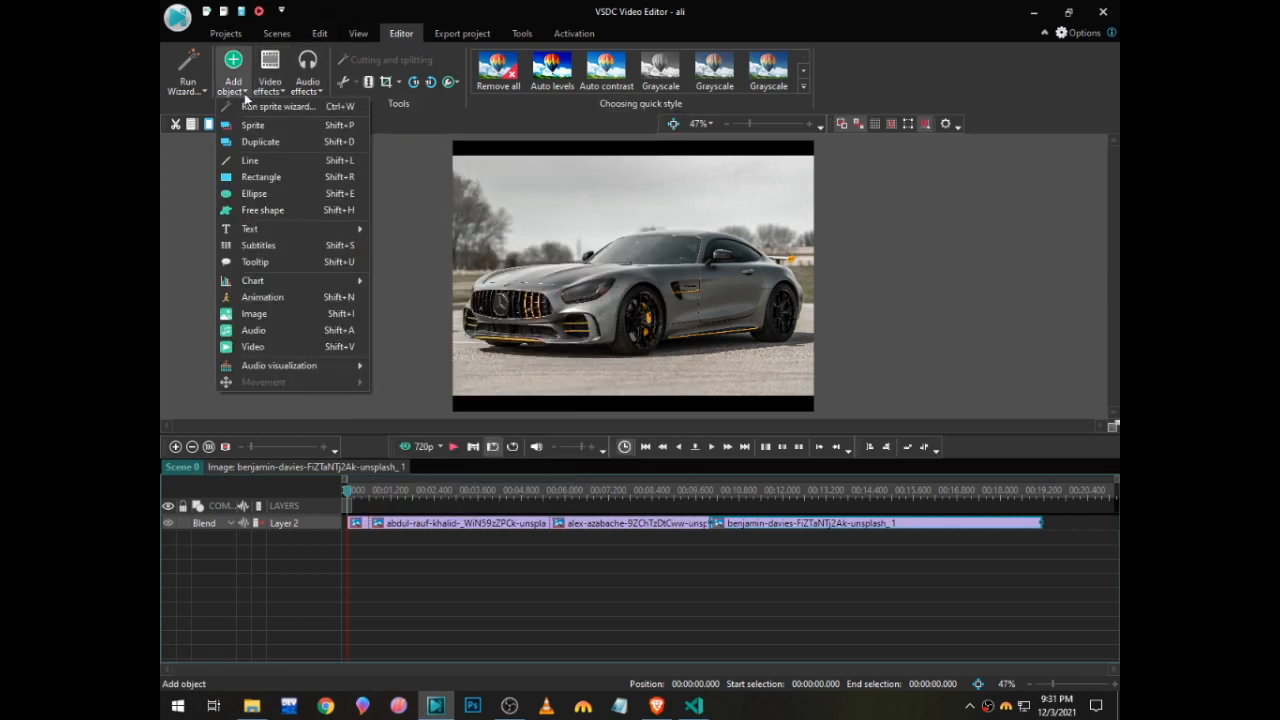
pyautogui.moveTo(325, 228)
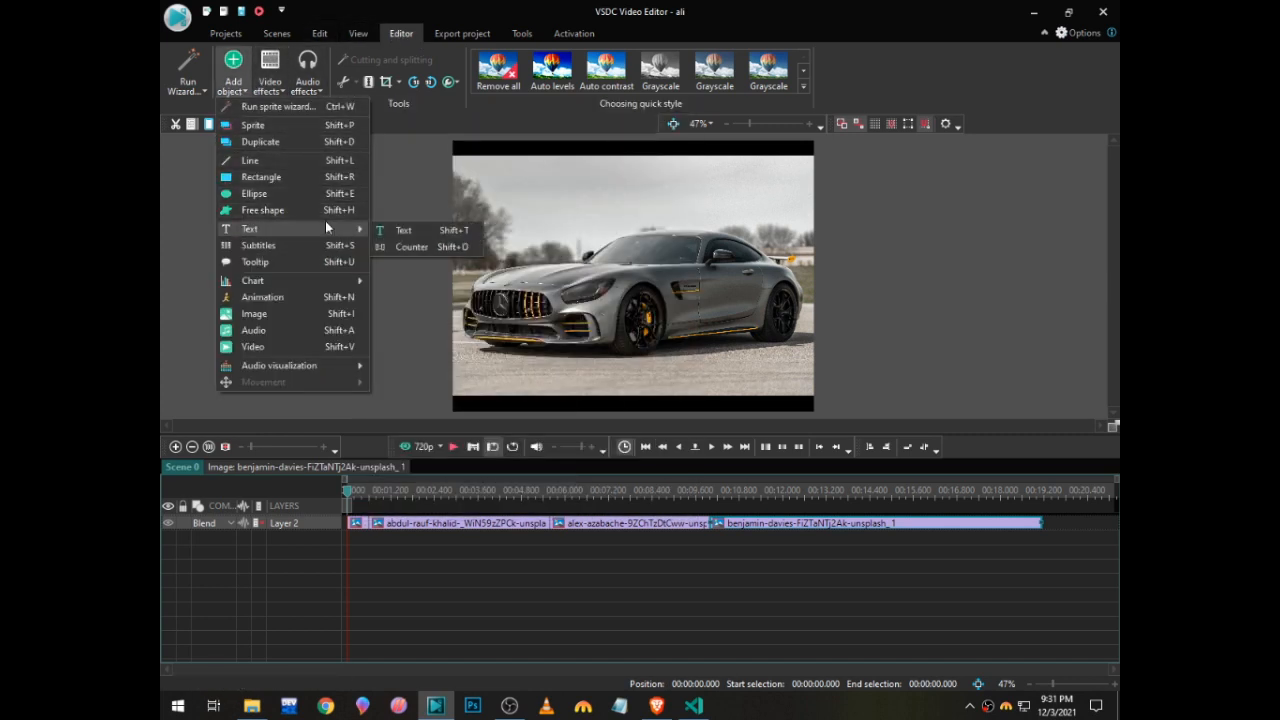
pyautogui.click(395, 230)
pyautogui.click(416, 359)
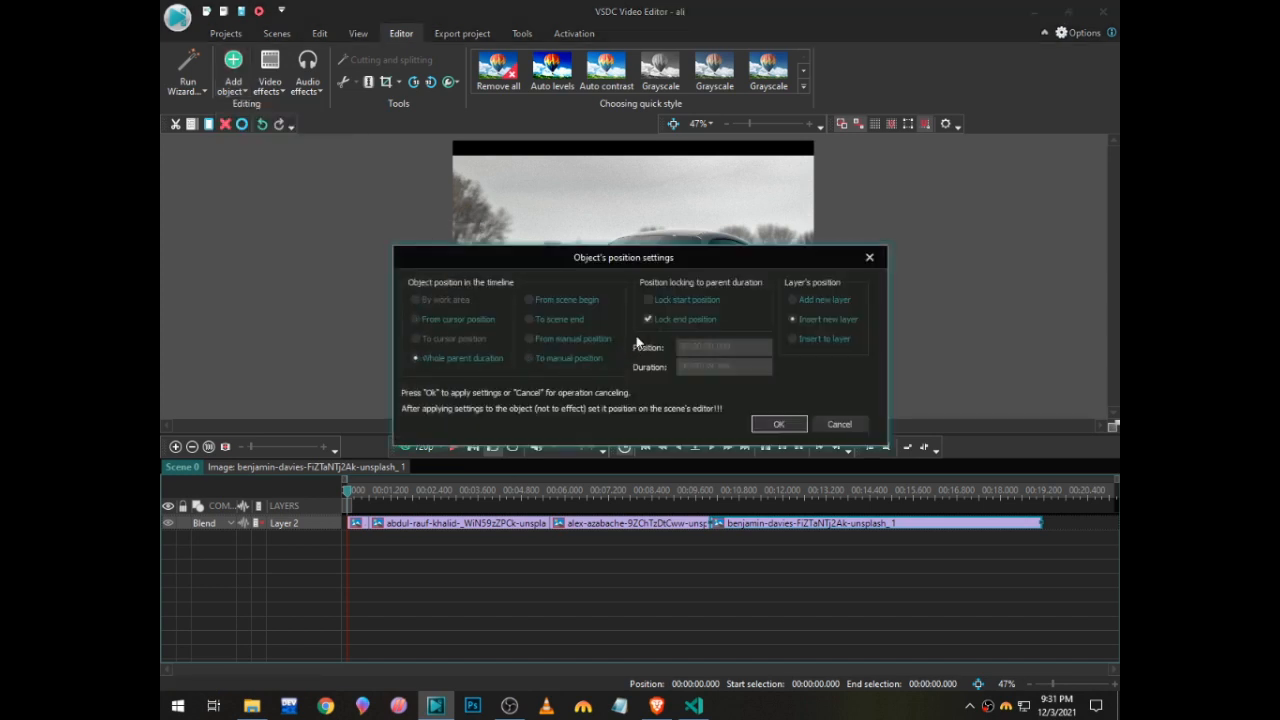
pyautogui.click(648, 320)
pyautogui.click(777, 425)
pyautogui.moveTo(455, 355); pyautogui.dragTo(814, 394)
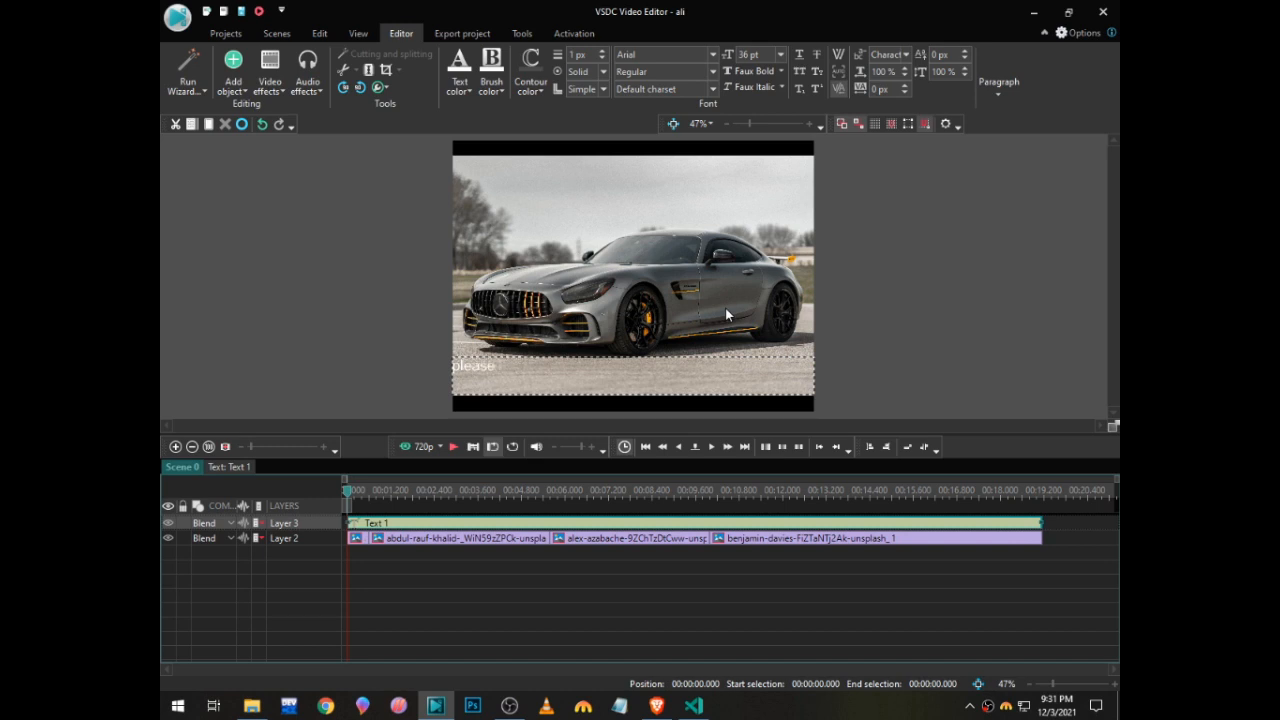
pyautogui.write('scribe my chanel')
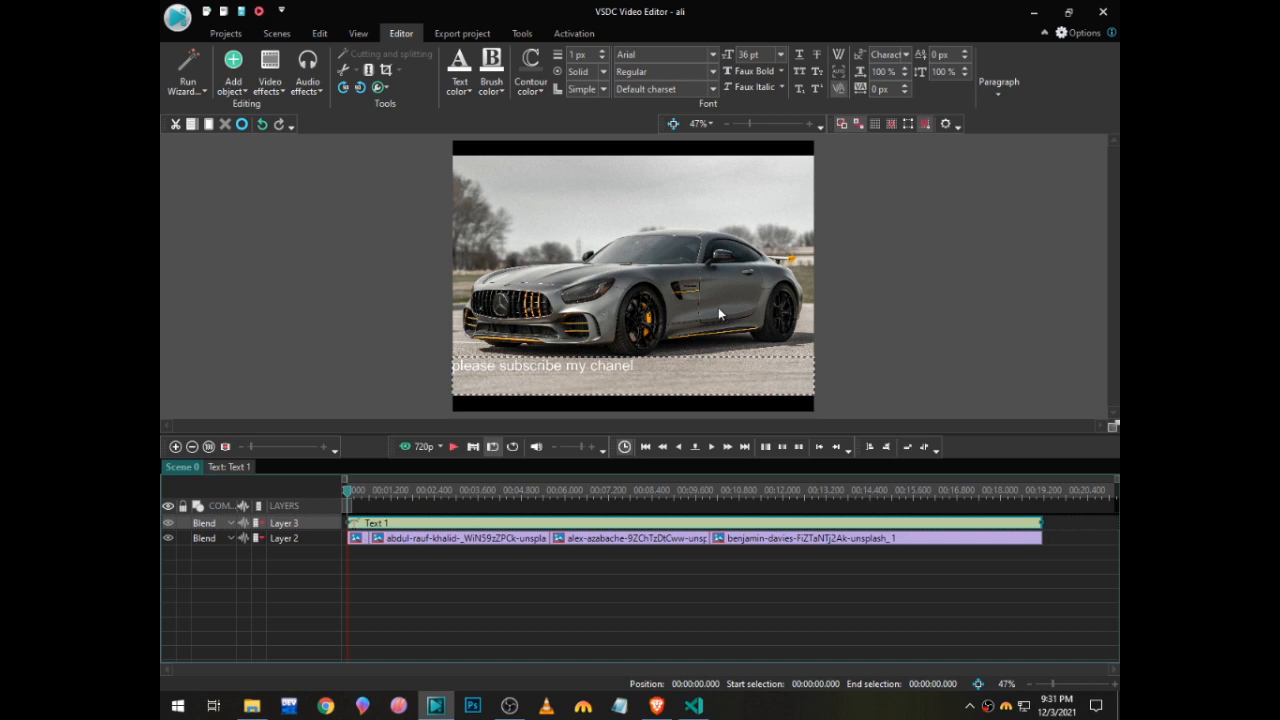
# Recolour the whole "please subscribe my chanel" text with the darkest theme shade of black.
pyautogui.moveTo(634, 365); pyautogui.dragTo(435, 375)
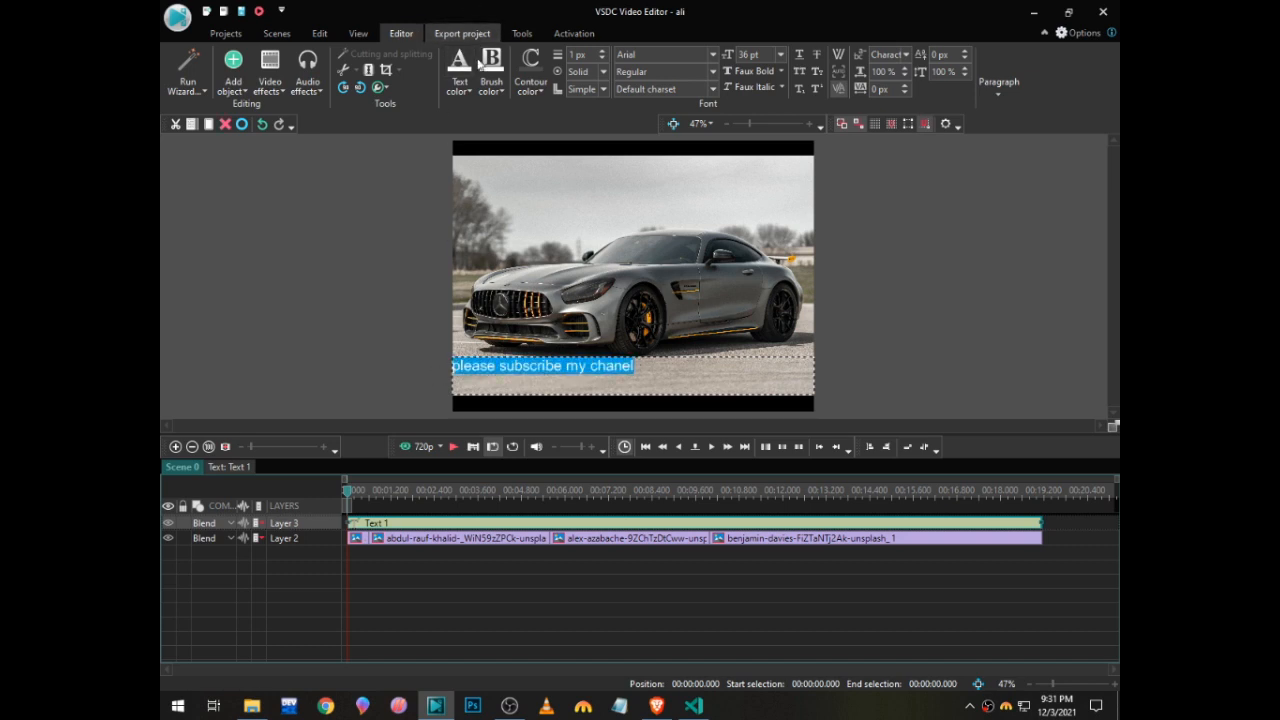
pyautogui.click(469, 92)
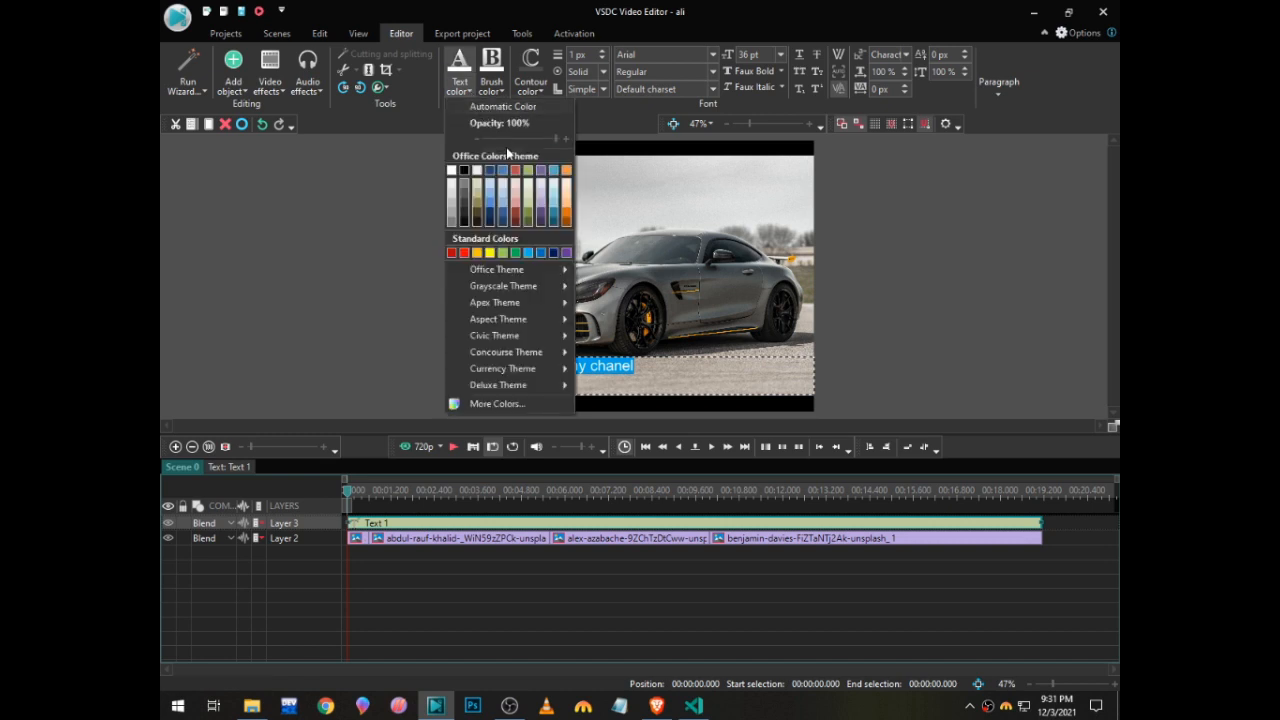
pyautogui.click(465, 229)
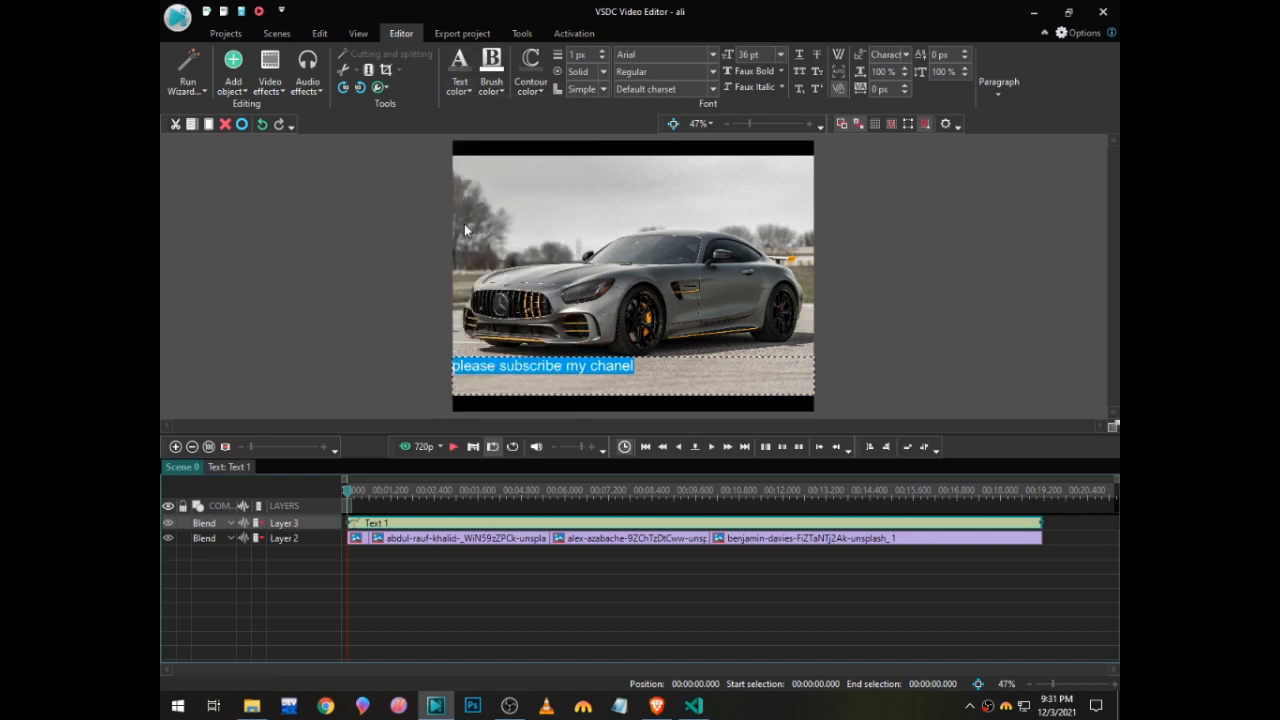
pyautogui.click(820, 303)
pyautogui.click(631, 362)
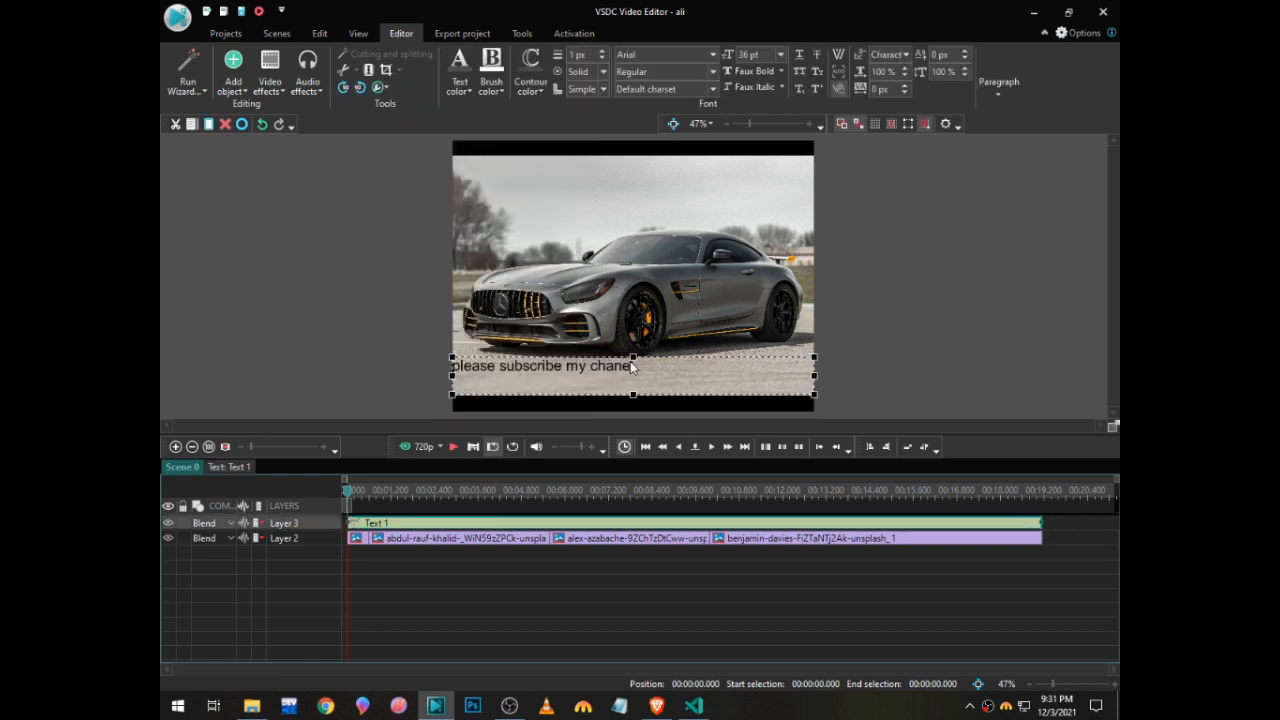
# Move the text box toward the lower centre of the car image and shrink its width and height to fit the sentence.
pyautogui.moveTo(660, 365); pyautogui.dragTo(719, 375)
pyautogui.moveTo(873, 384); pyautogui.dragTo(701, 386)
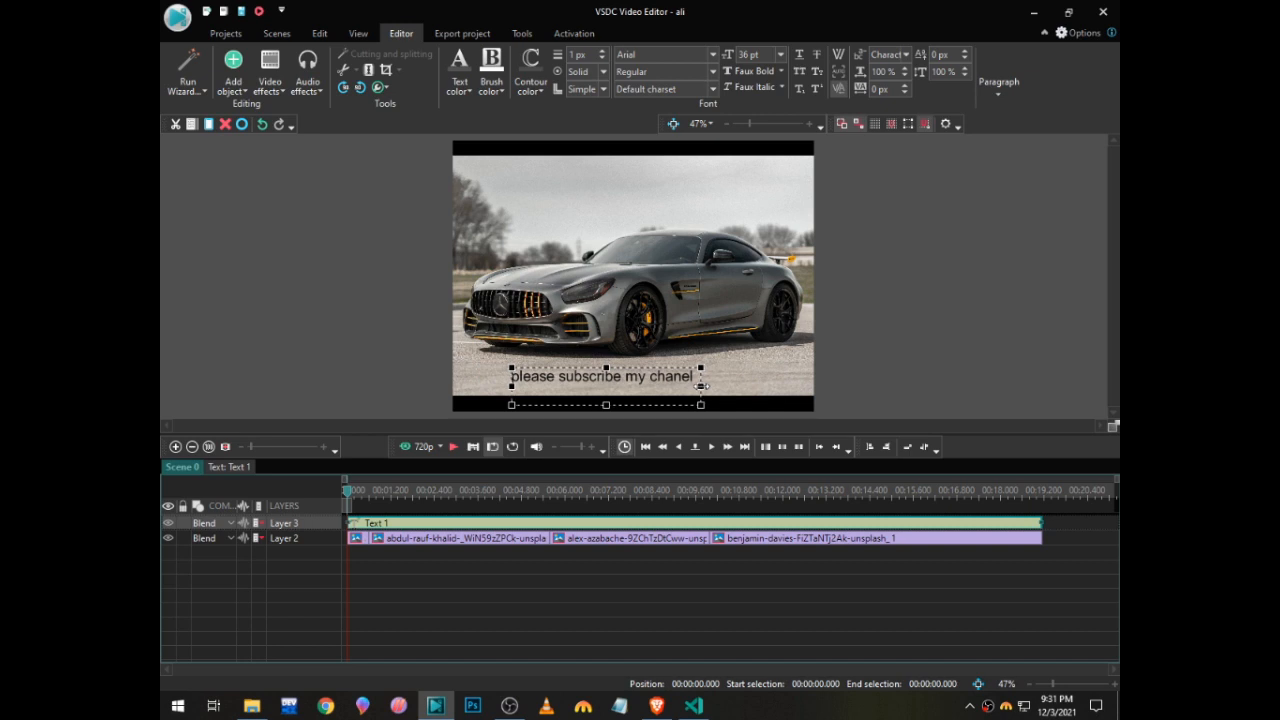
pyautogui.moveTo(606, 404); pyautogui.dragTo(606, 394)
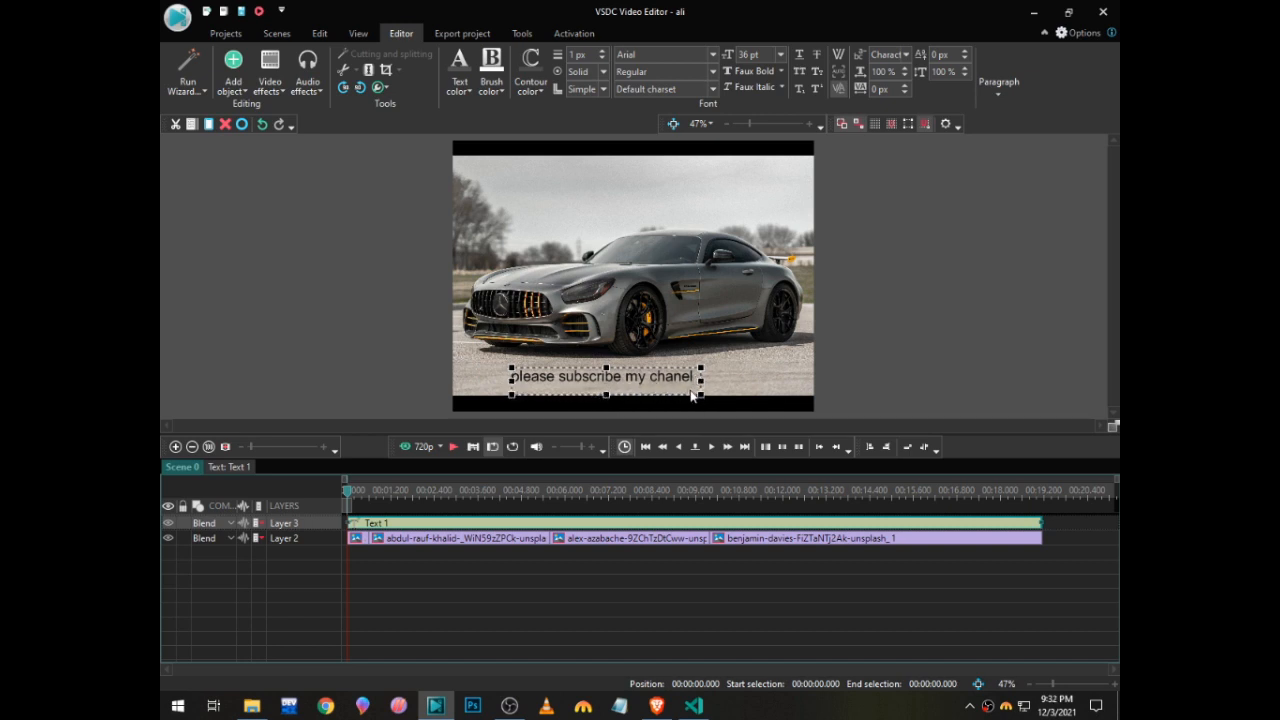
pyautogui.click(712, 347)
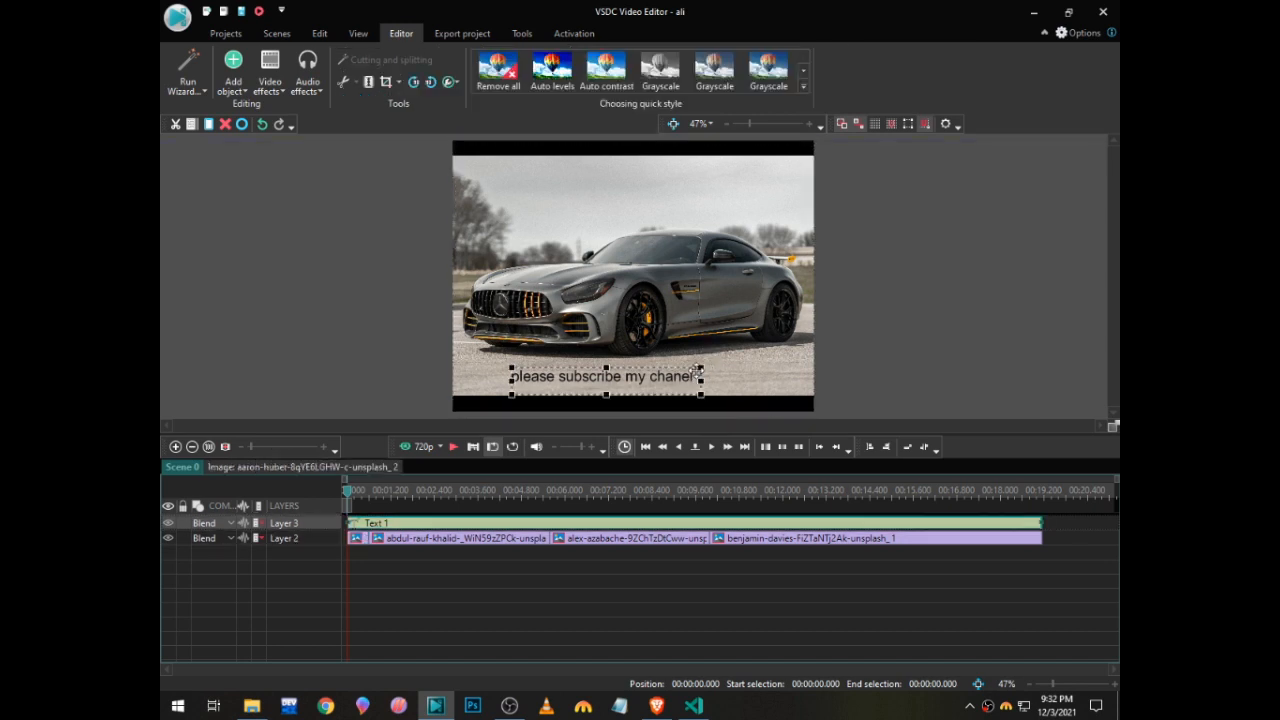
pyautogui.click(694, 372)
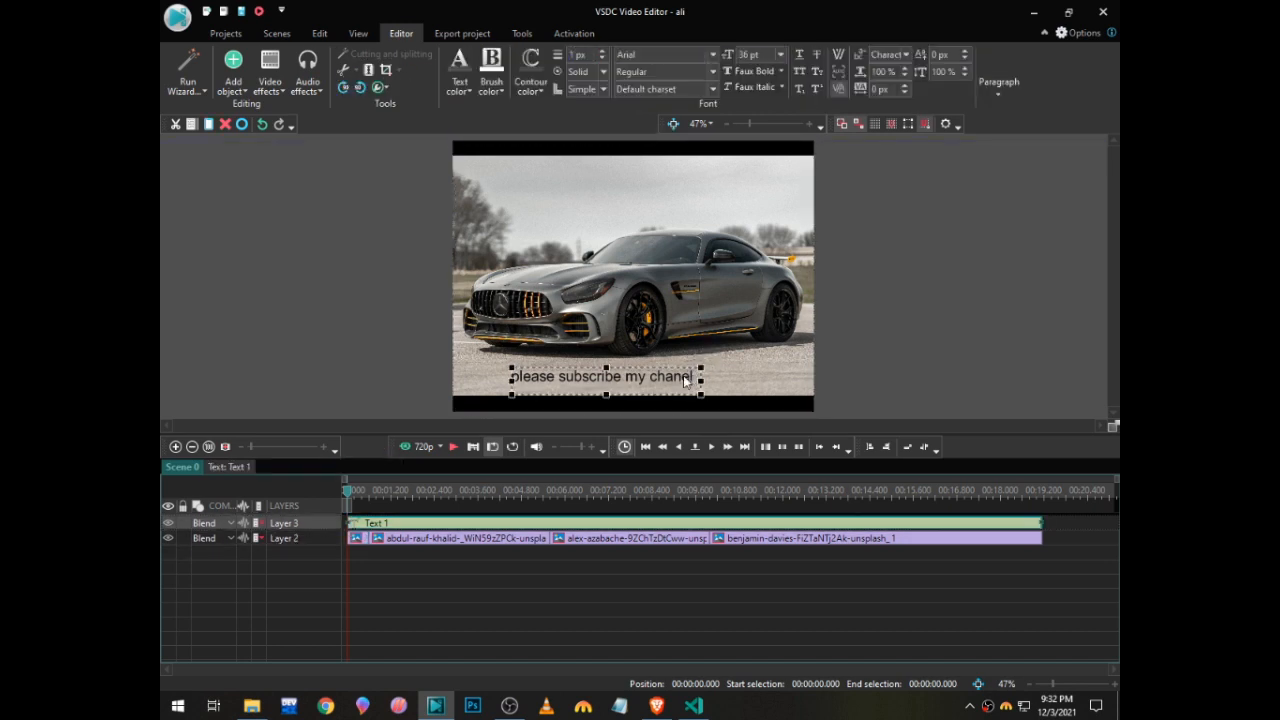
# Set the font size of the entire subscribe text to 48 pt.
pyautogui.doubleClick(684, 376)
pyautogui.hotkey('ctrl', 'a')
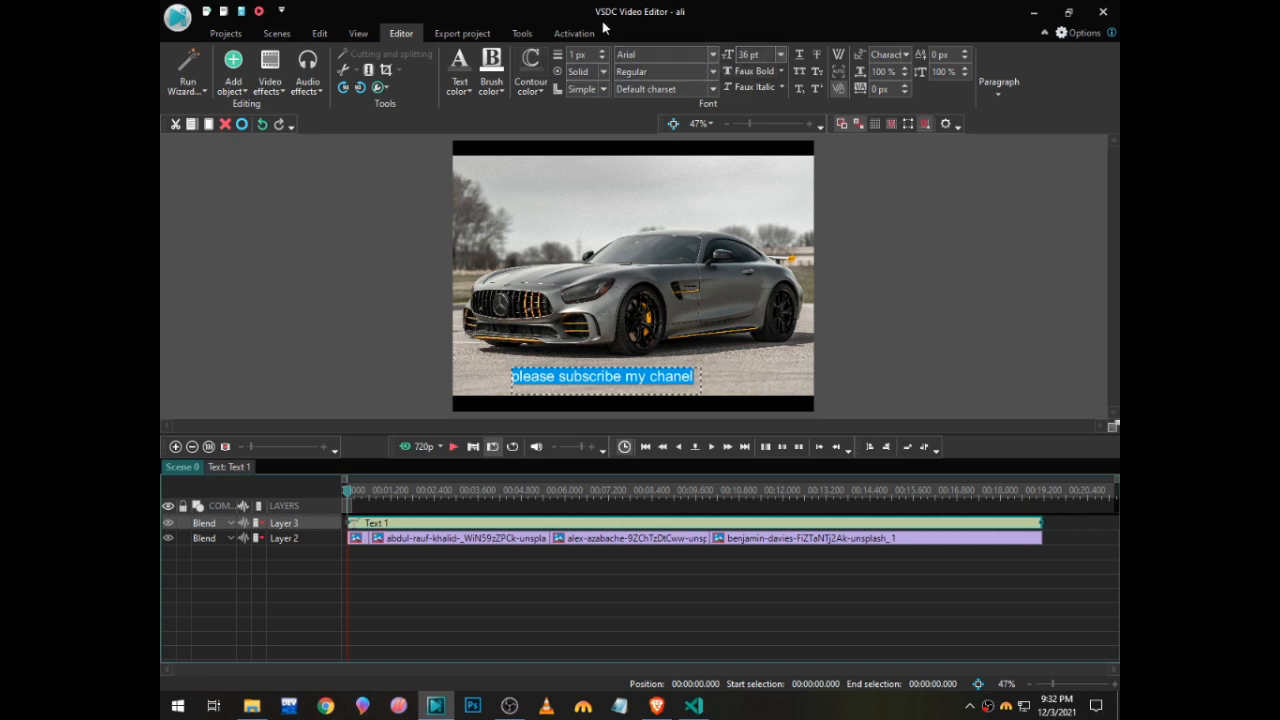
pyautogui.click(784, 55)
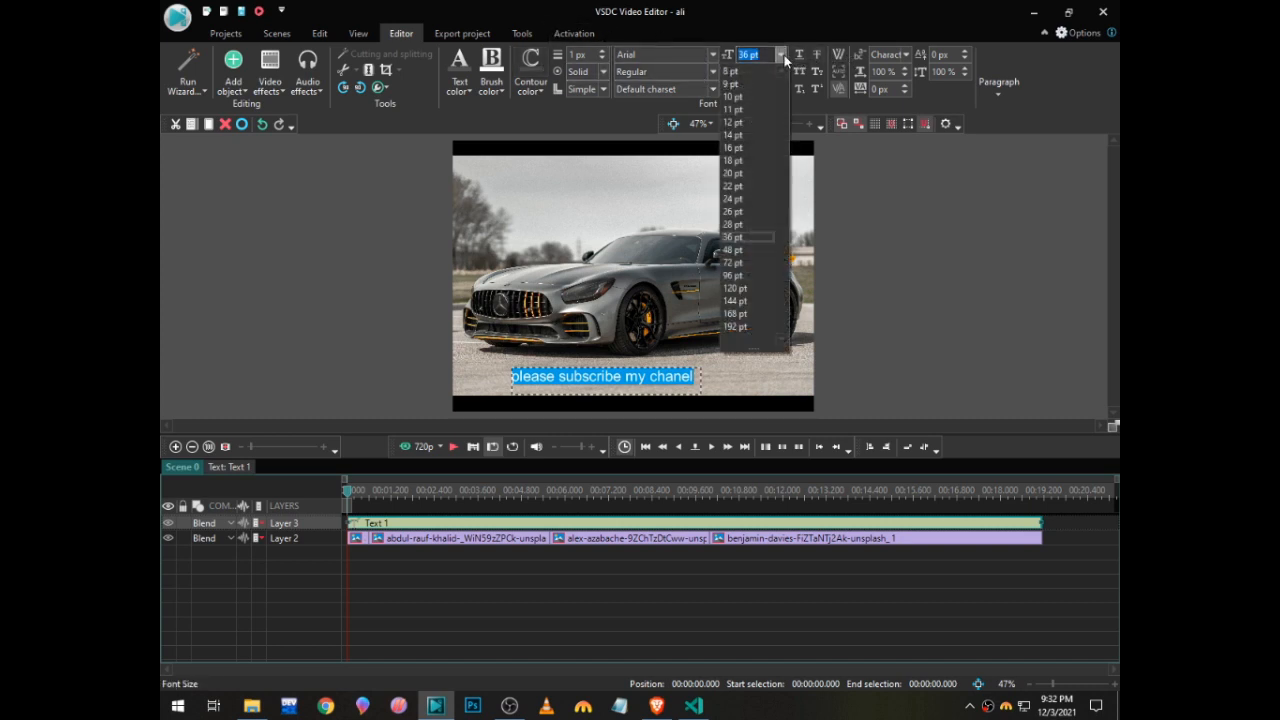
pyautogui.click(735, 240)
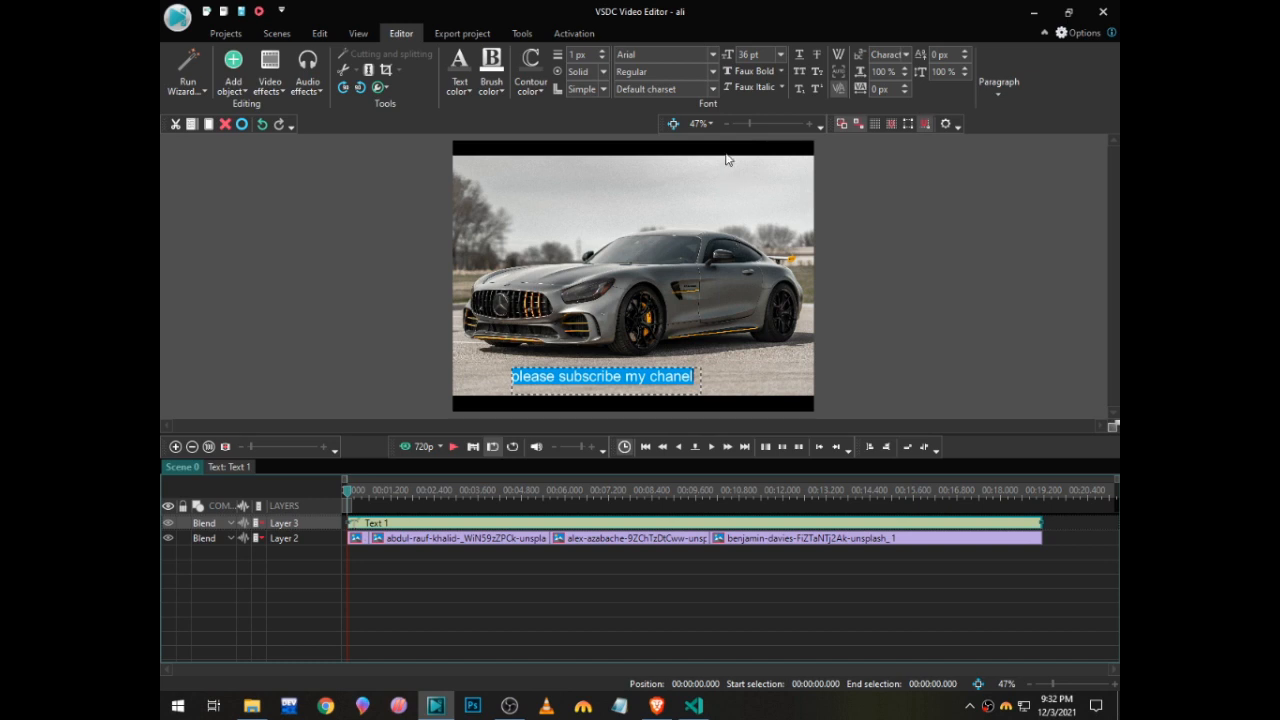
pyautogui.click(781, 55)
pyautogui.click(727, 255)
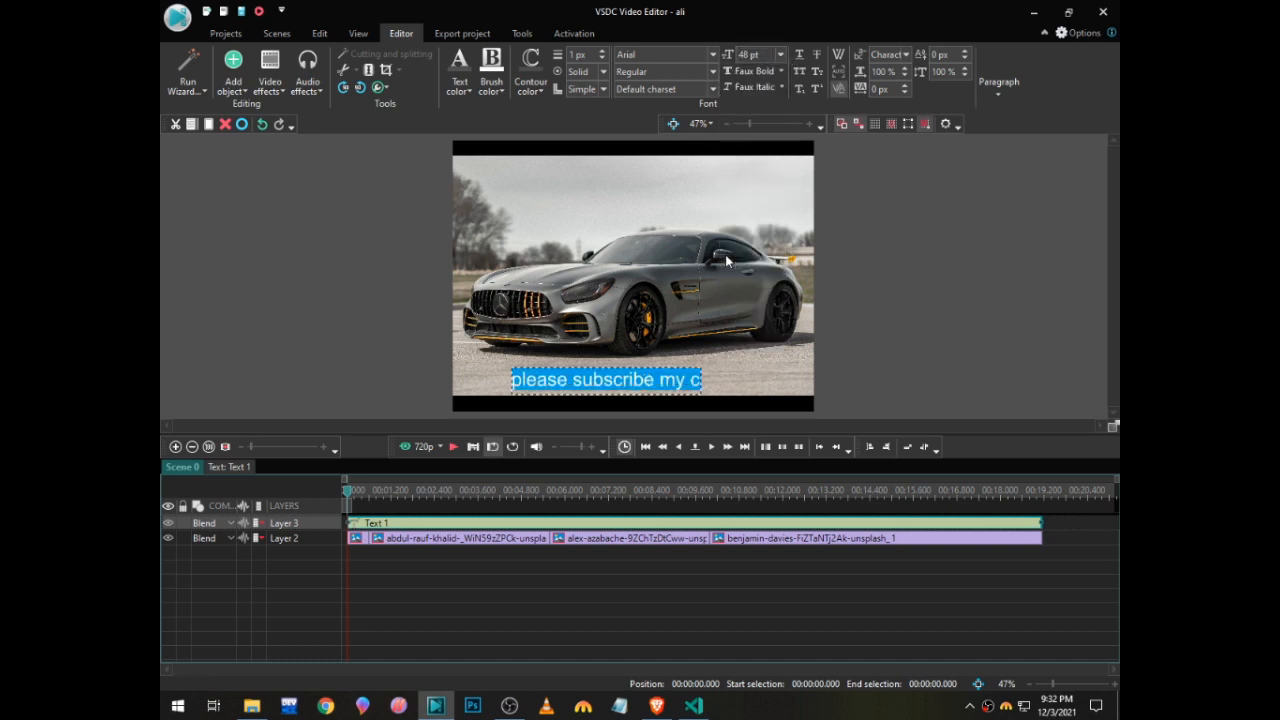
# Widen the text box until the whole sentence fits on one line, and preview the scene.
pyautogui.click(701, 380)
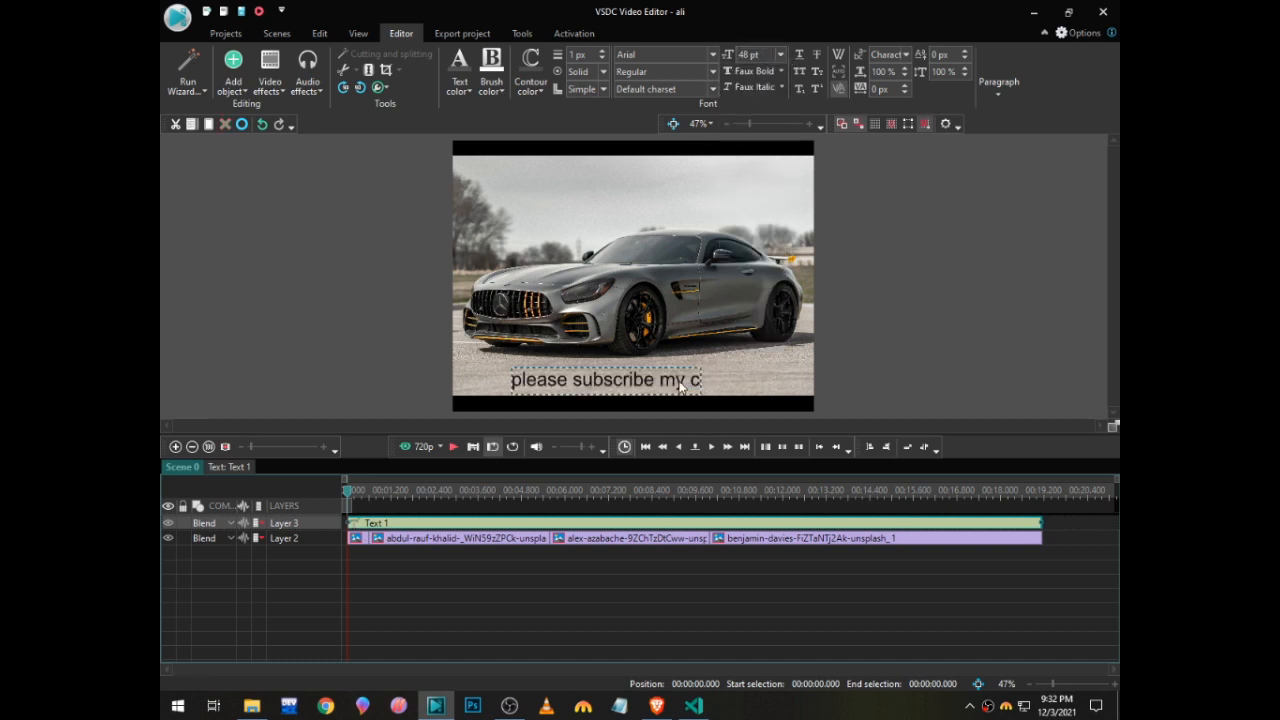
pyautogui.click(749, 338)
pyautogui.click(700, 374)
pyautogui.write('hanel')
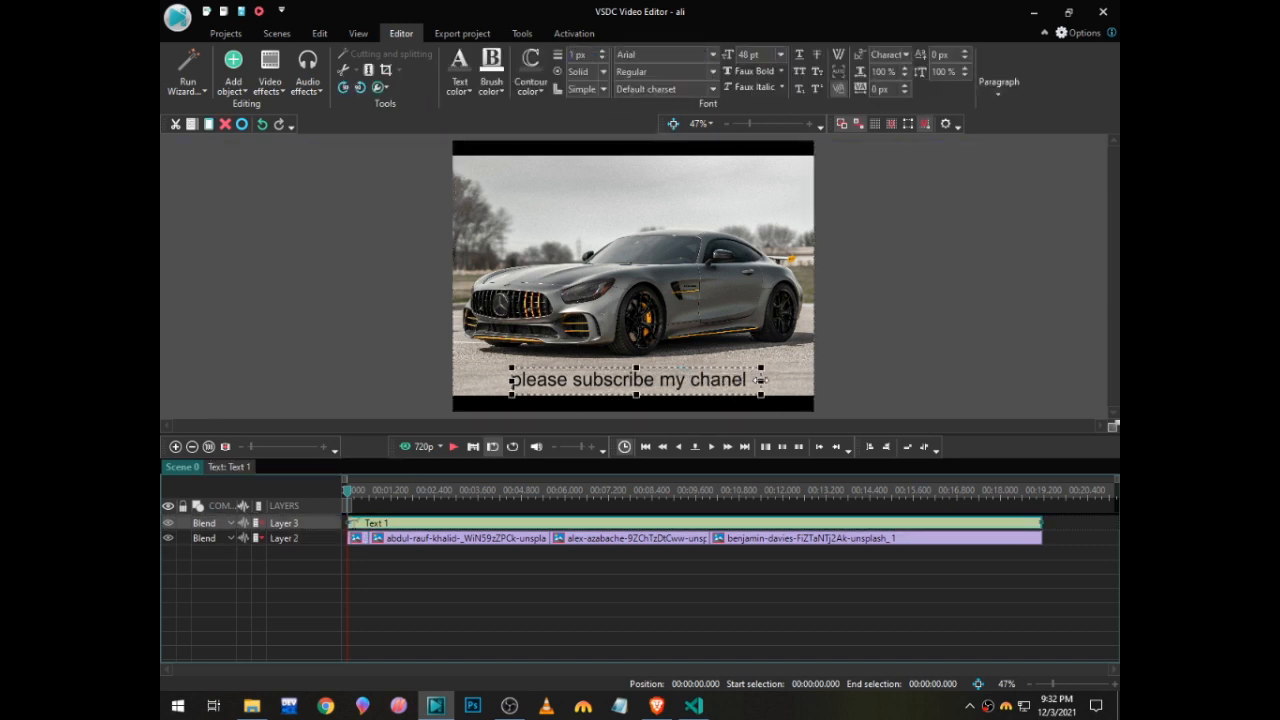
pyautogui.click(884, 344)
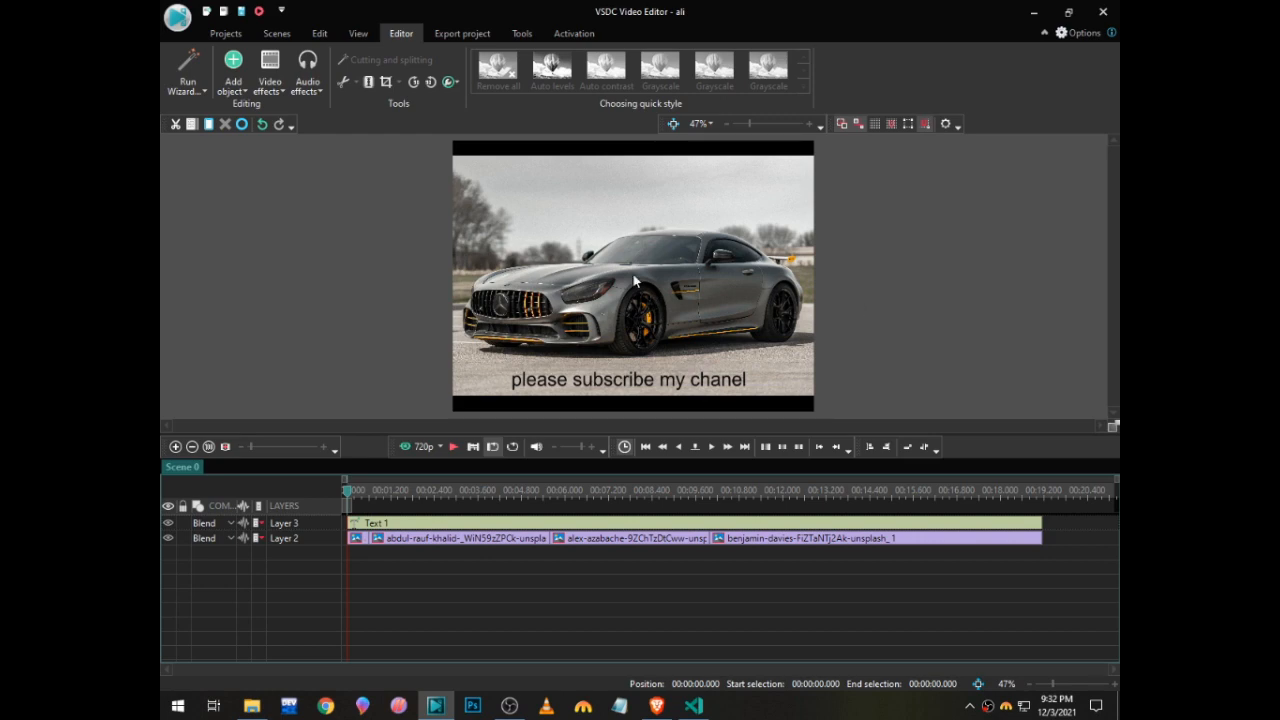
pyautogui.click(258, 11)
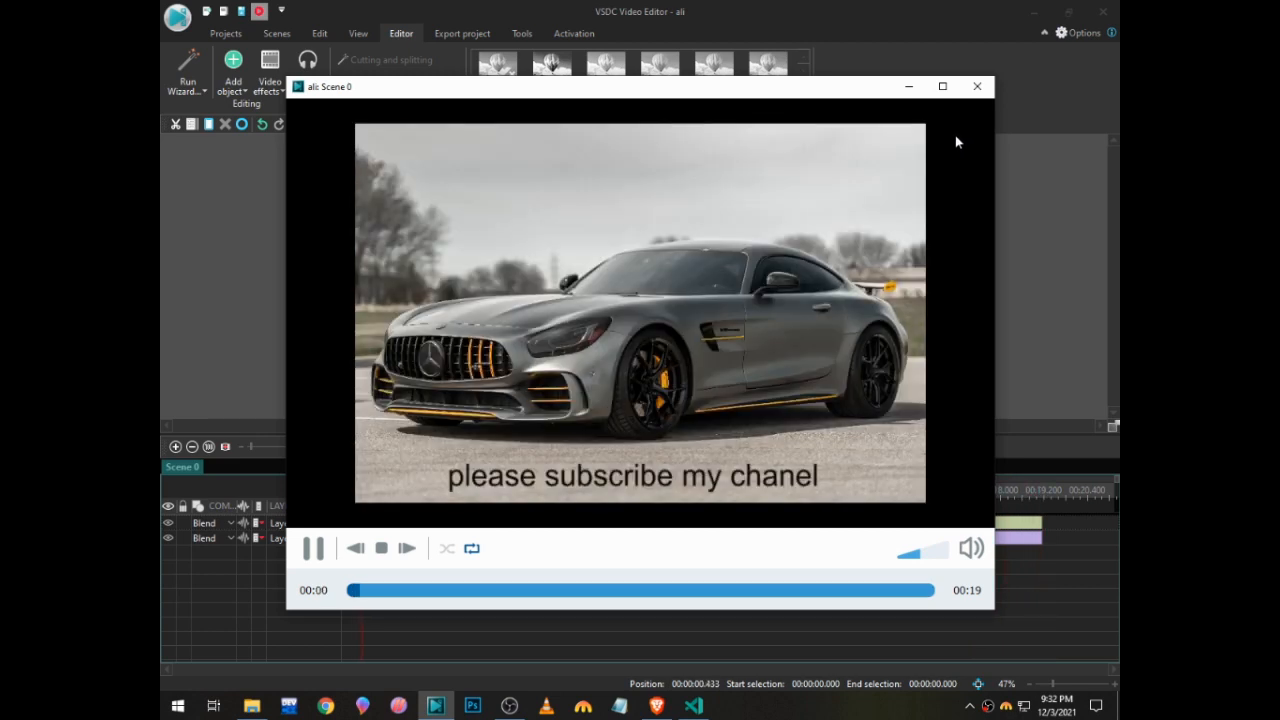
pyautogui.click(975, 88)
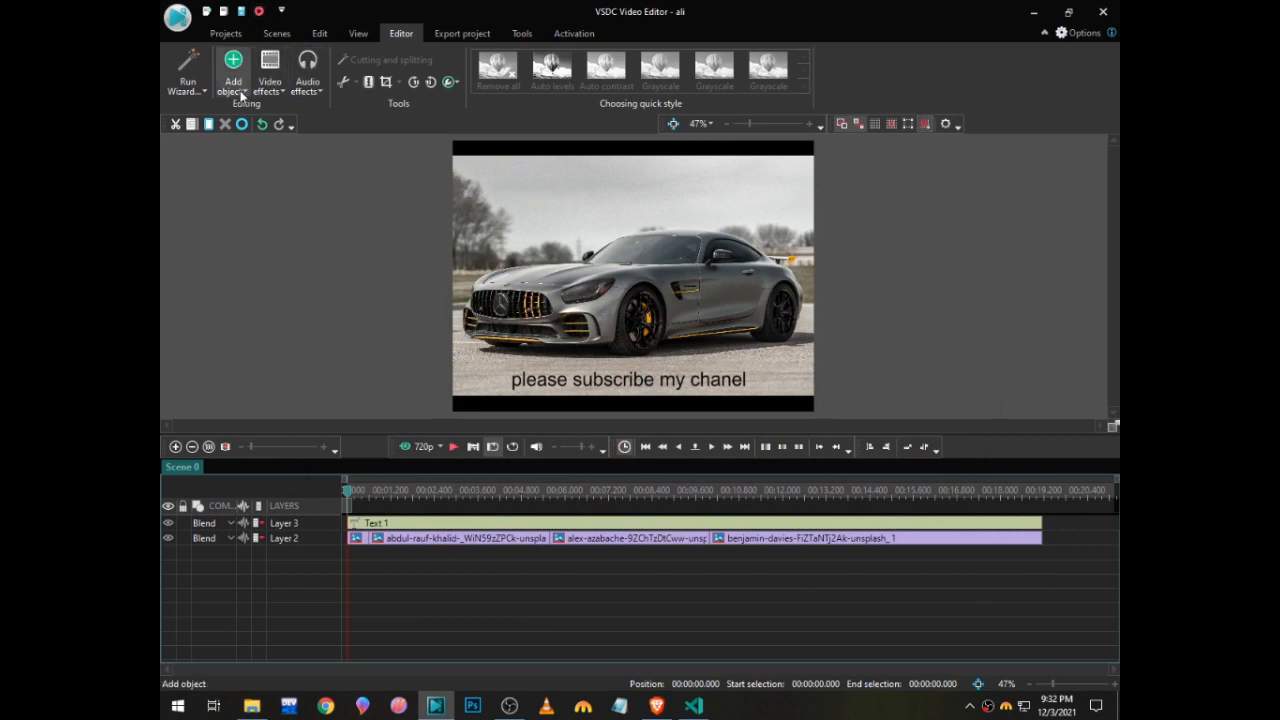
# Add the image 20211106_225723-01 from the Desktop on a new layer, spanning the whole parent duration.
pyautogui.click(233, 82)
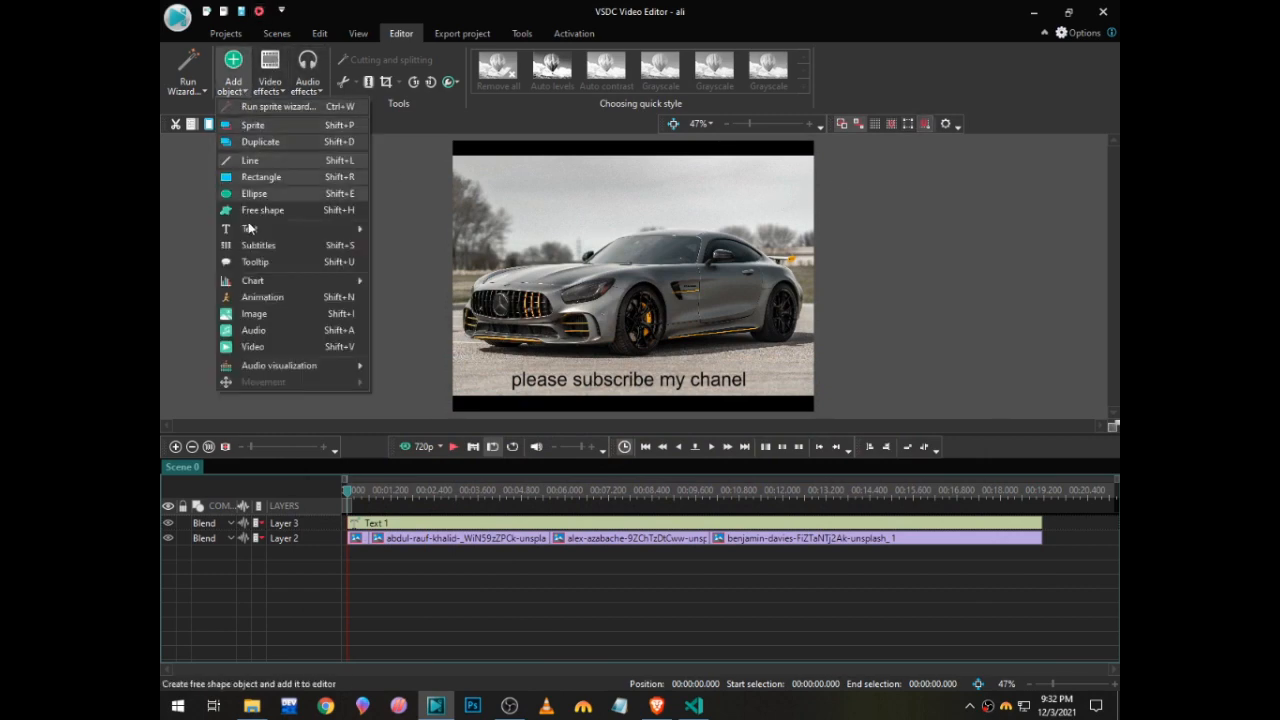
pyautogui.click(241, 315)
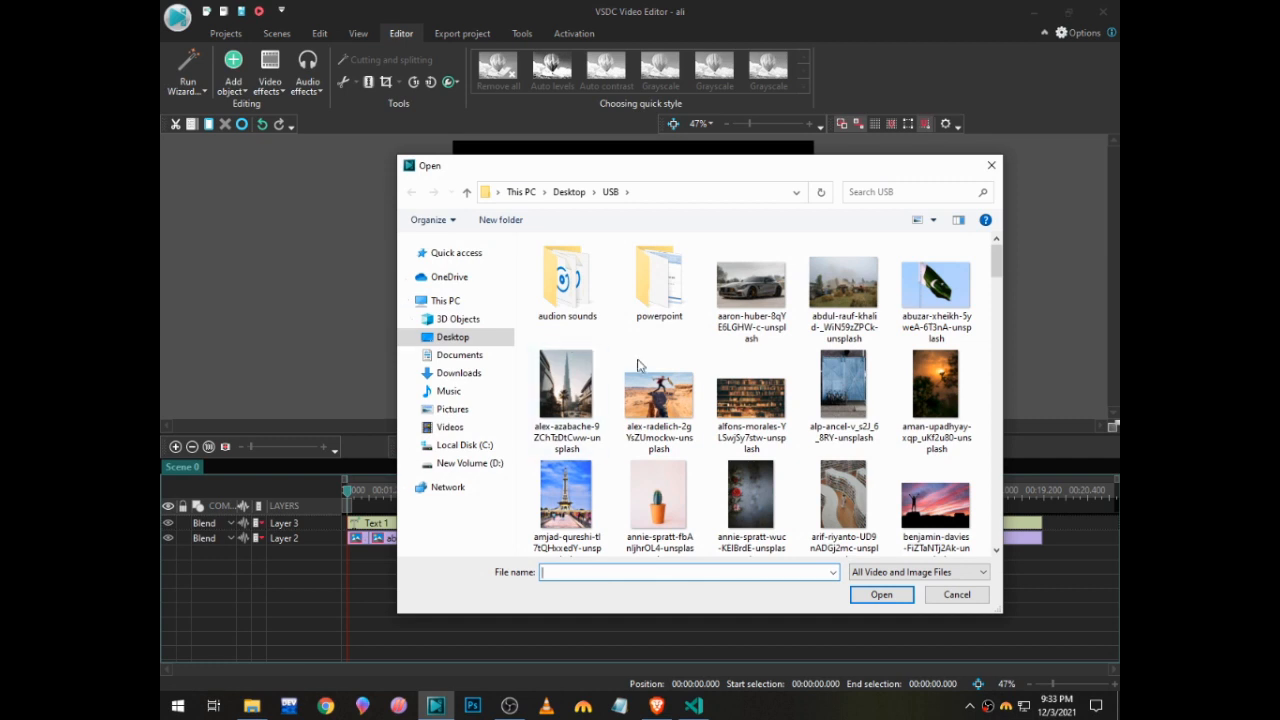
pyautogui.scroll(-1, 642, 366)
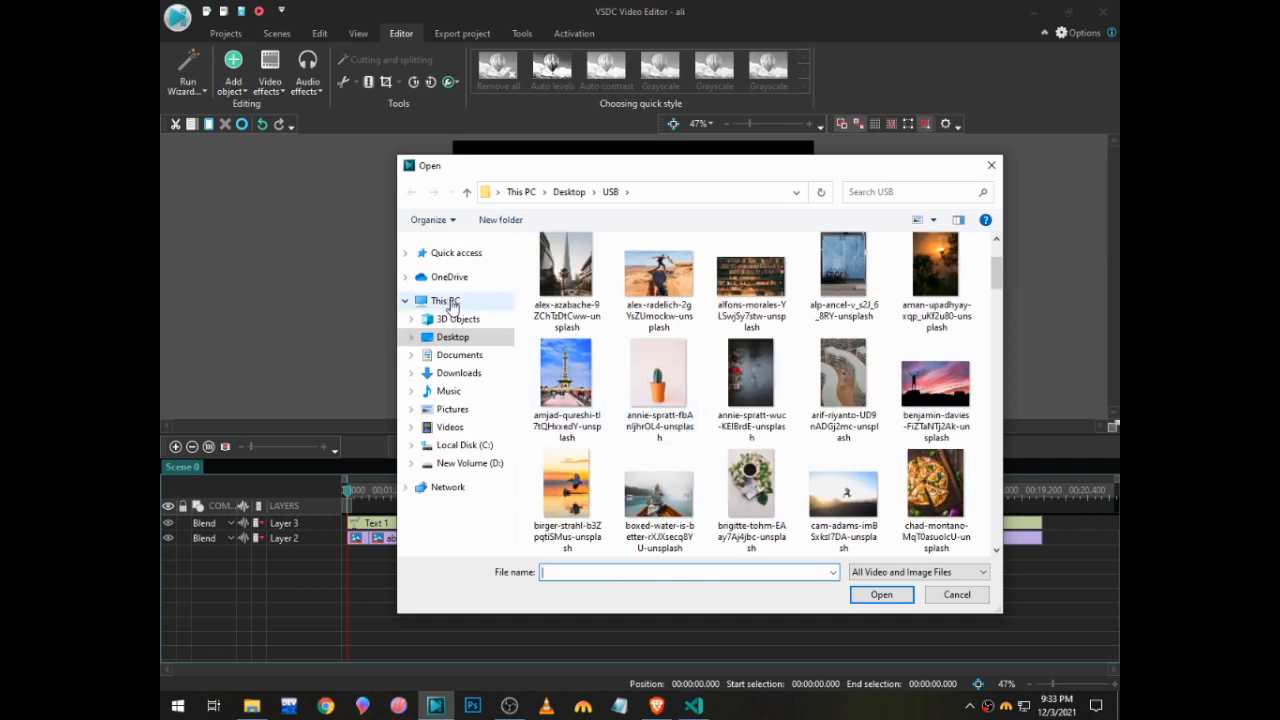
pyautogui.click(452, 337)
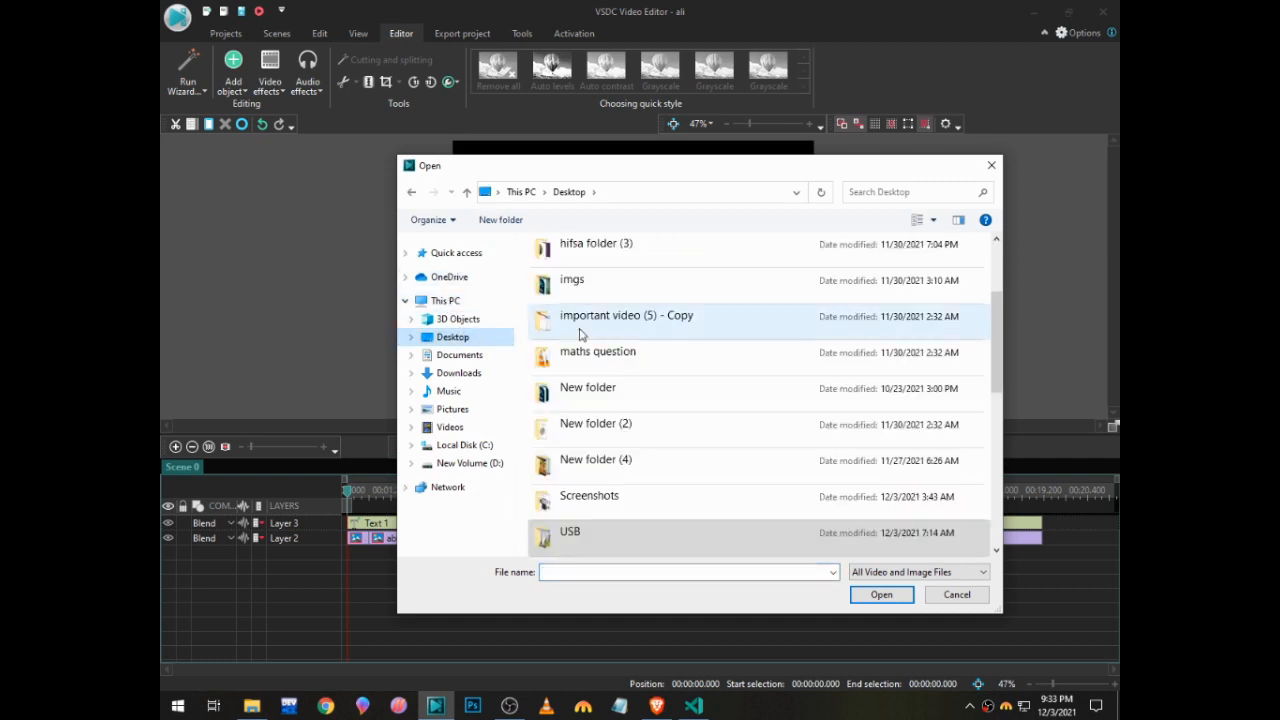
pyautogui.scroll(-4, 575, 325)
pyautogui.scroll(-1, 565, 318)
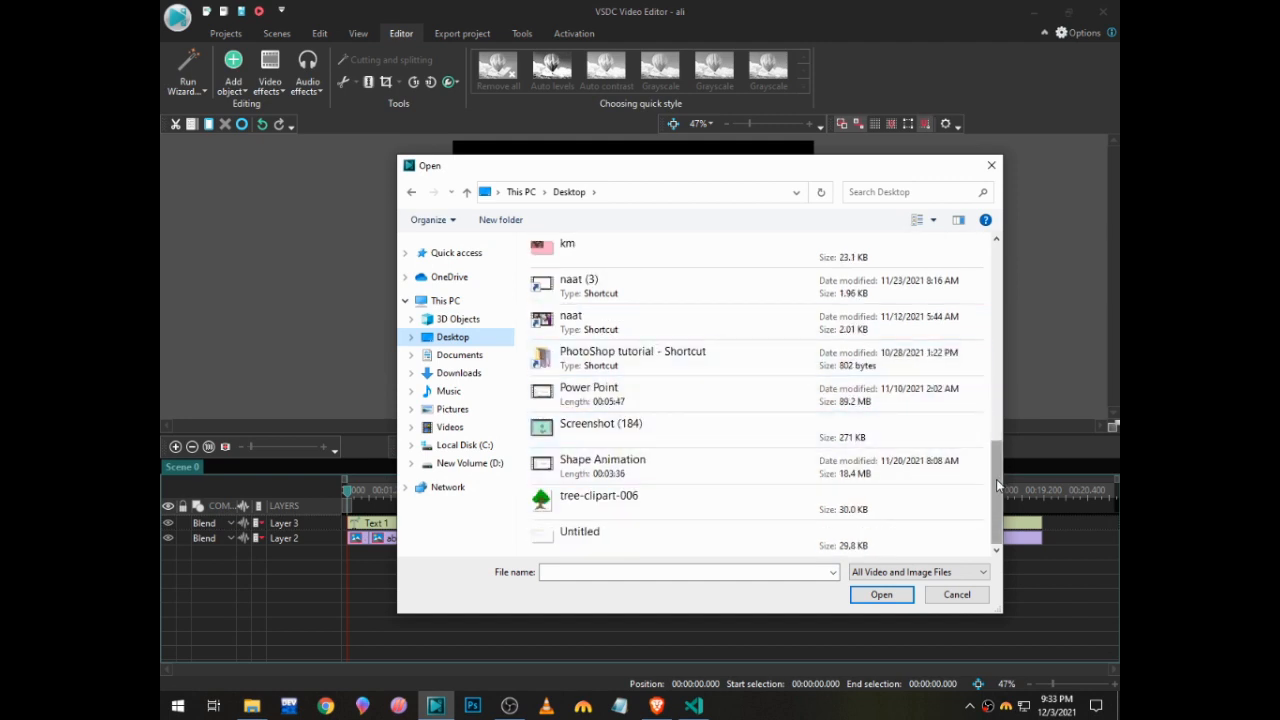
pyautogui.scroll(3, 990, 540)
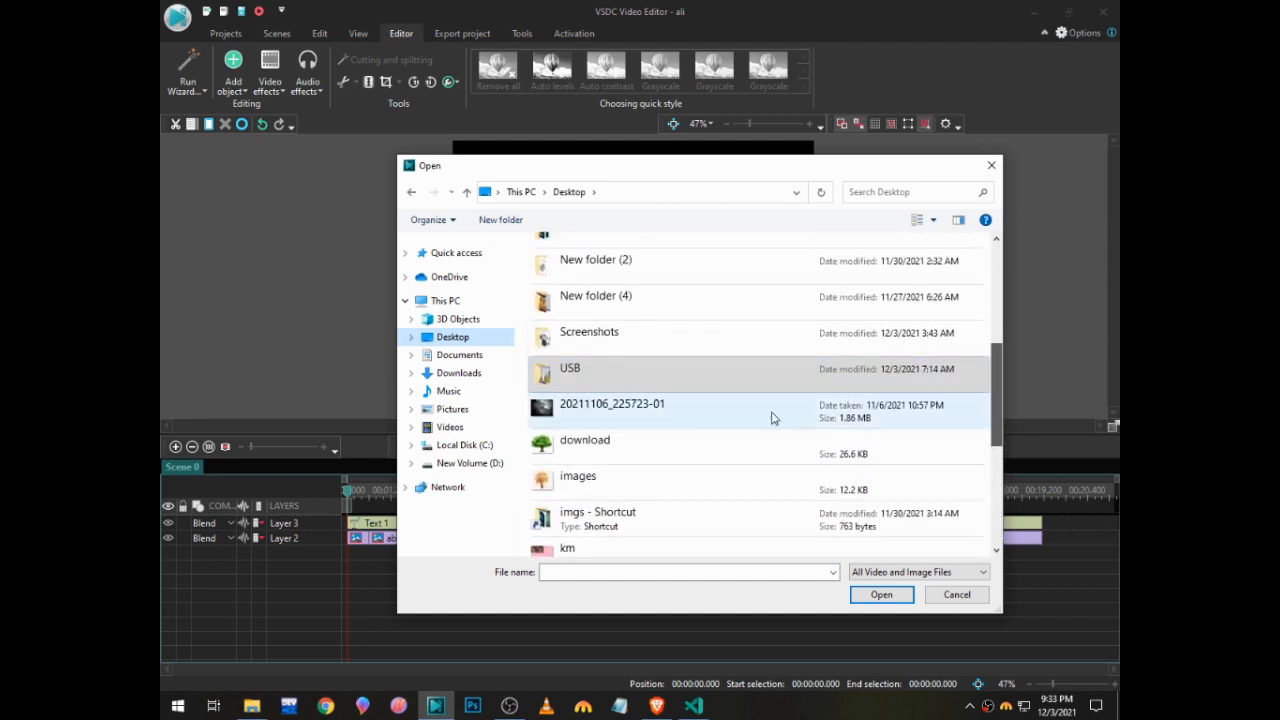
pyautogui.click(580, 420)
pyautogui.click(865, 598)
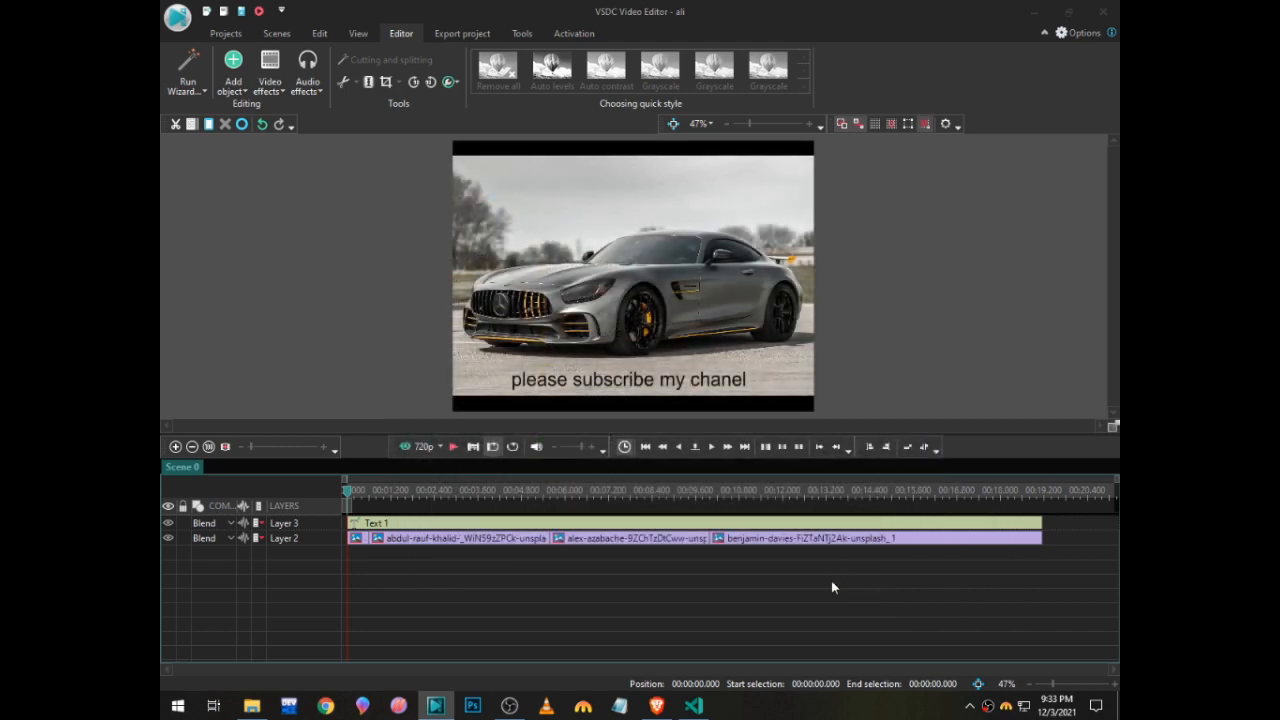
pyautogui.click(419, 362)
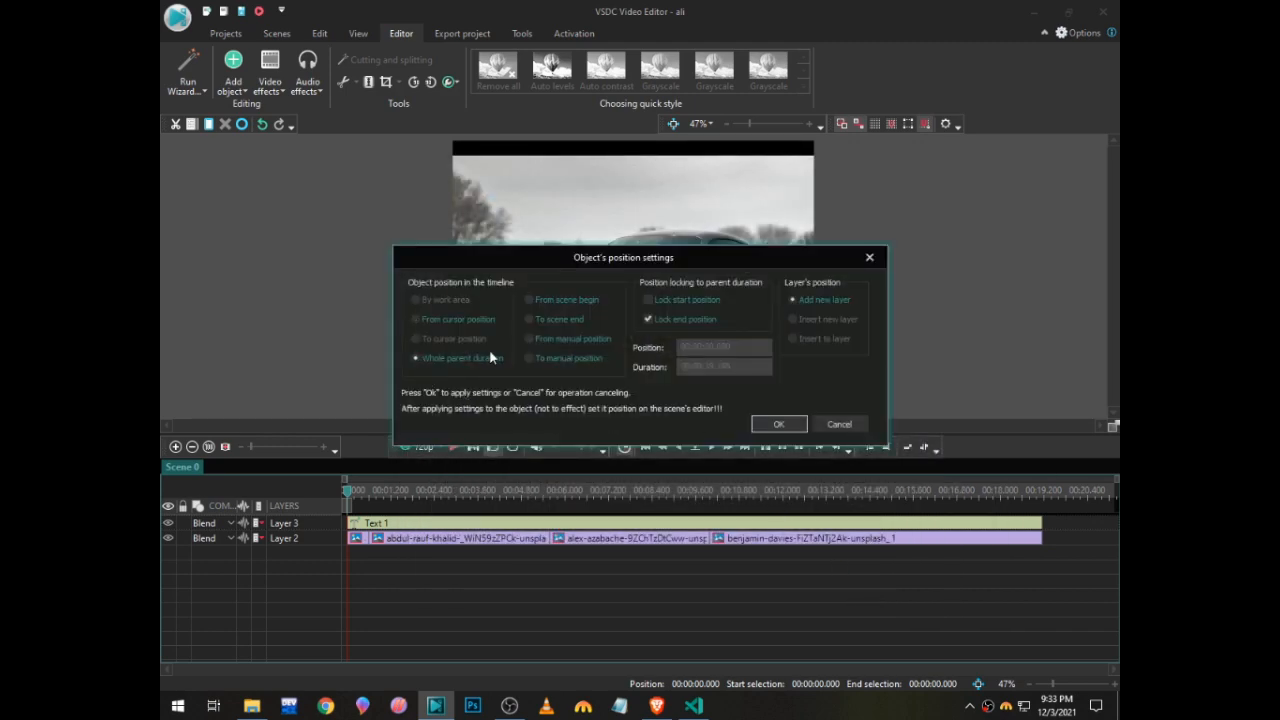
pyautogui.click(671, 320)
pyautogui.click(772, 422)
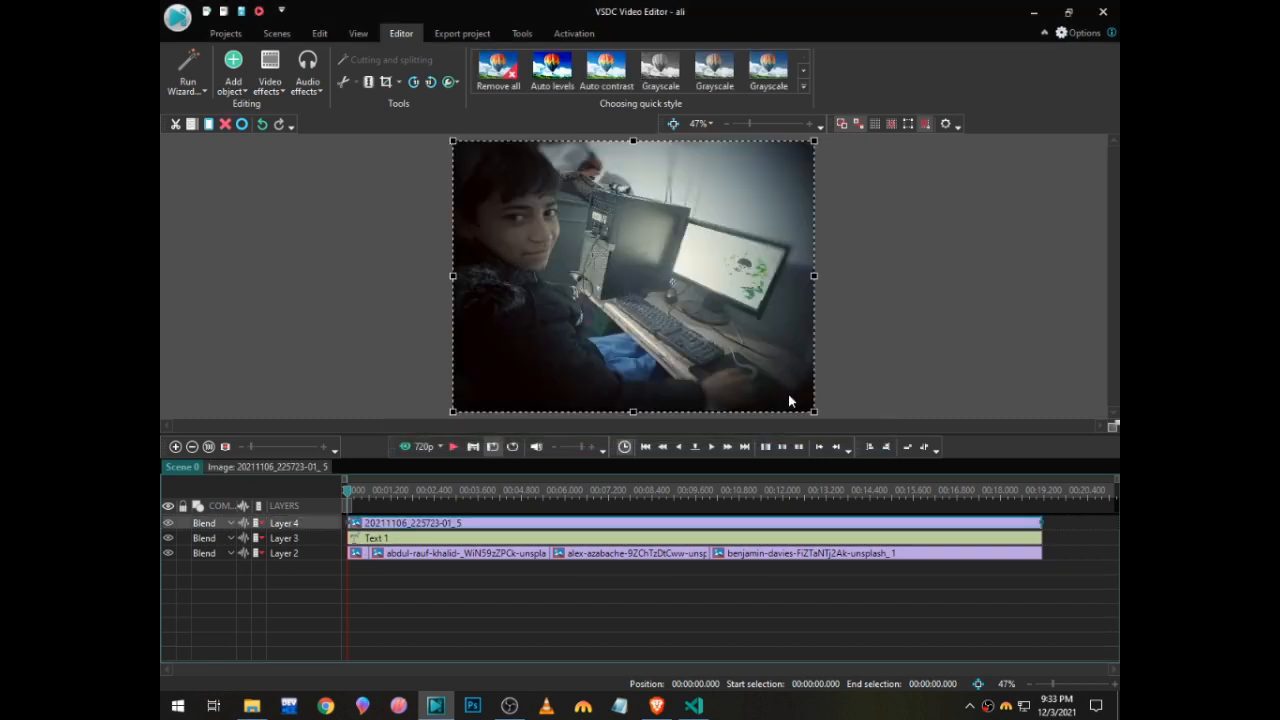
# Shrink the added photo to a small thumbnail in the scene's upper-right corner, and preview the scene up to the sunset clip.
pyautogui.moveTo(814, 411); pyautogui.dragTo(772, 174)
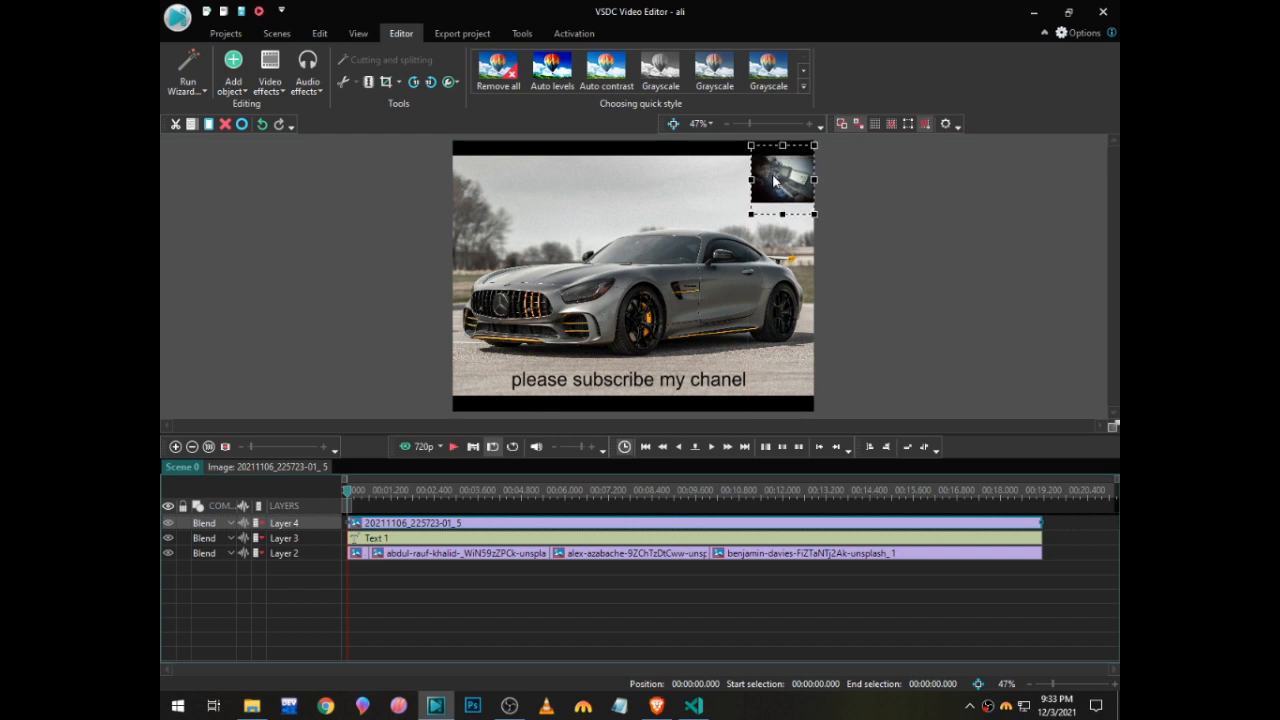
pyautogui.click(838, 275)
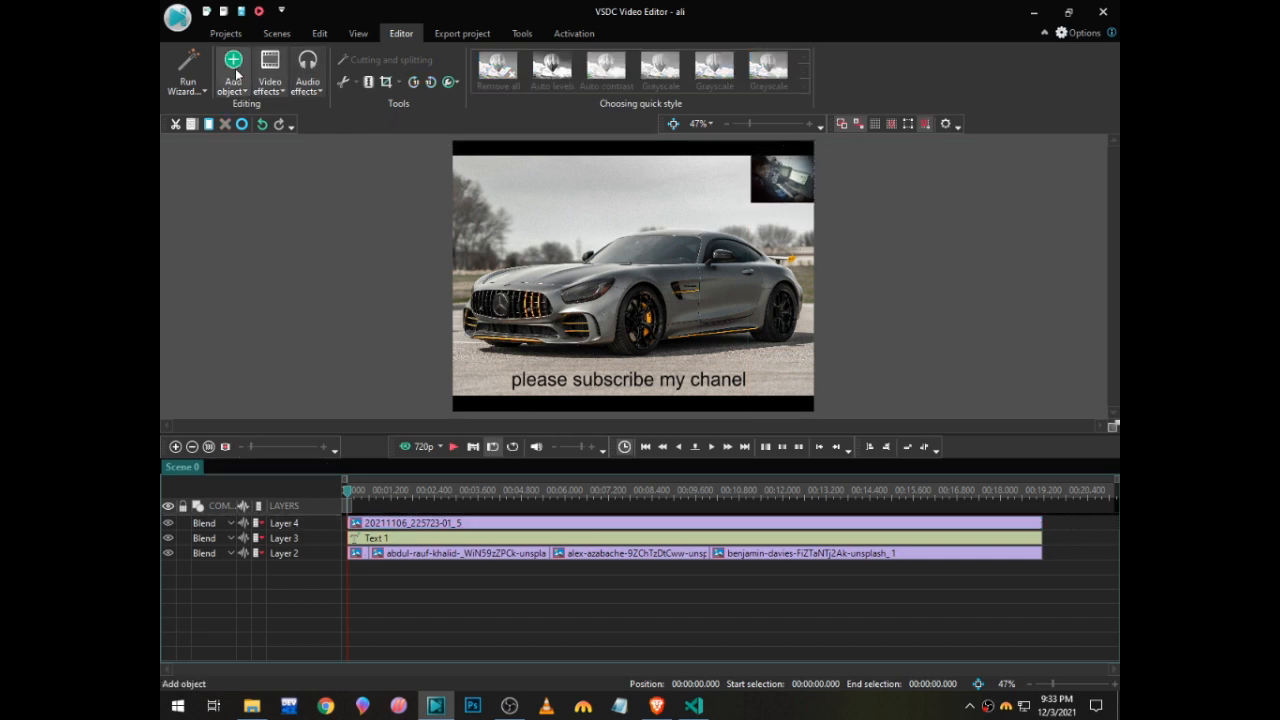
pyautogui.click(259, 11)
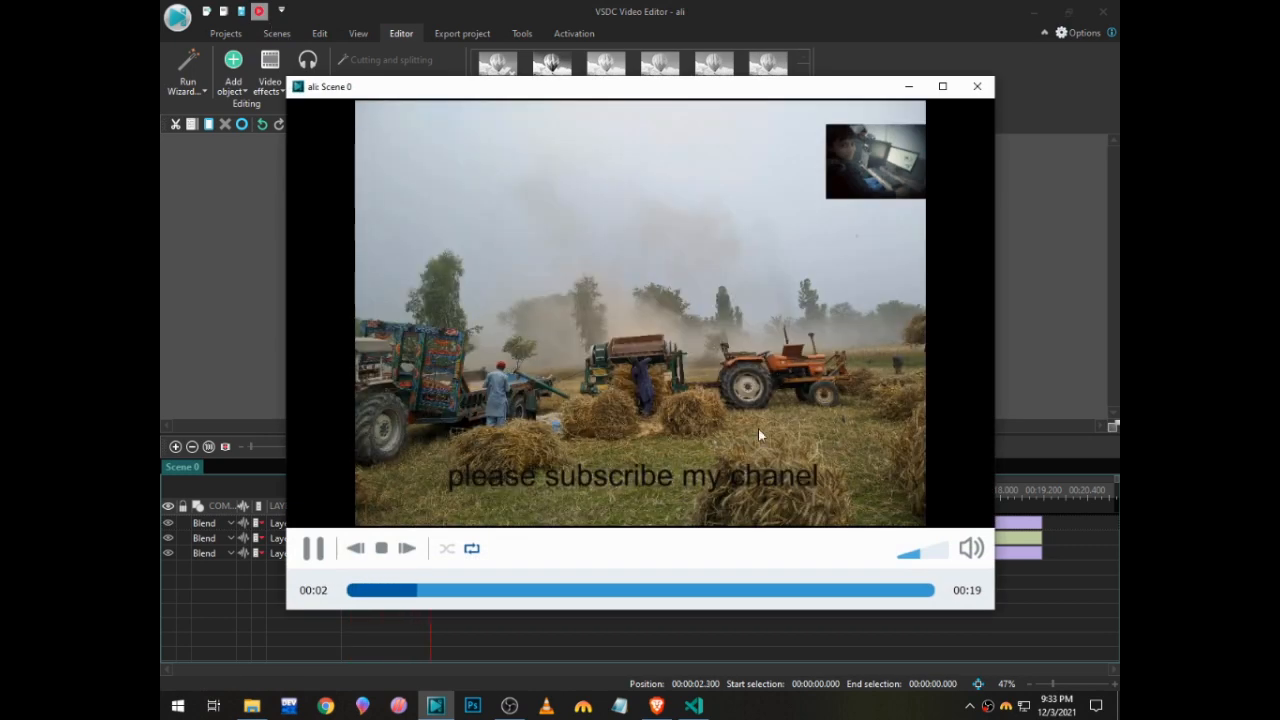
pyautogui.click(683, 591)
pyautogui.click(760, 591)
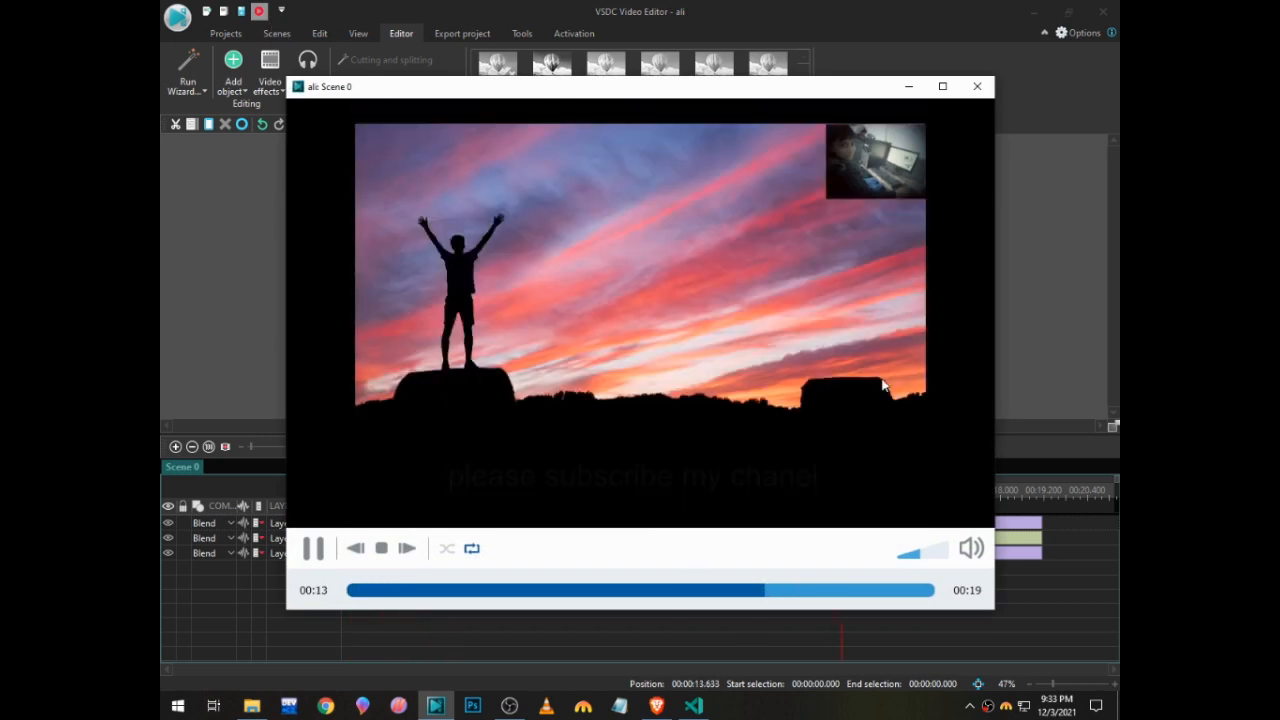
pyautogui.click(976, 86)
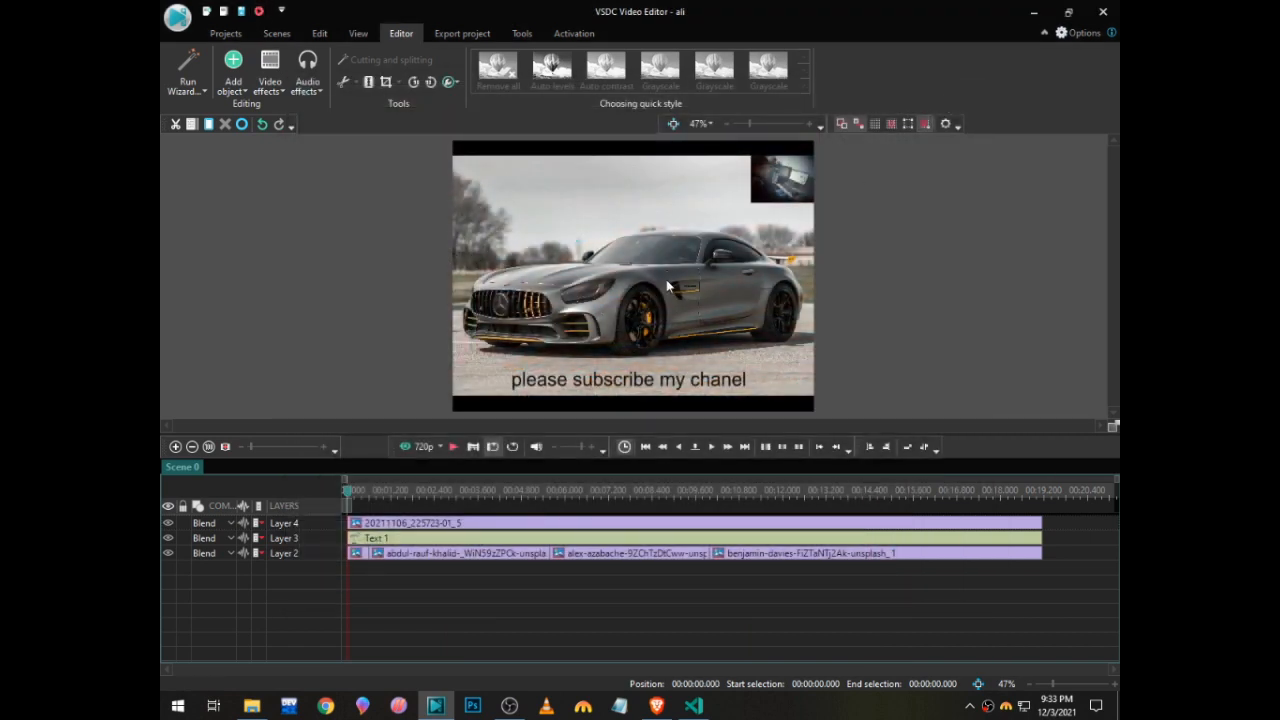